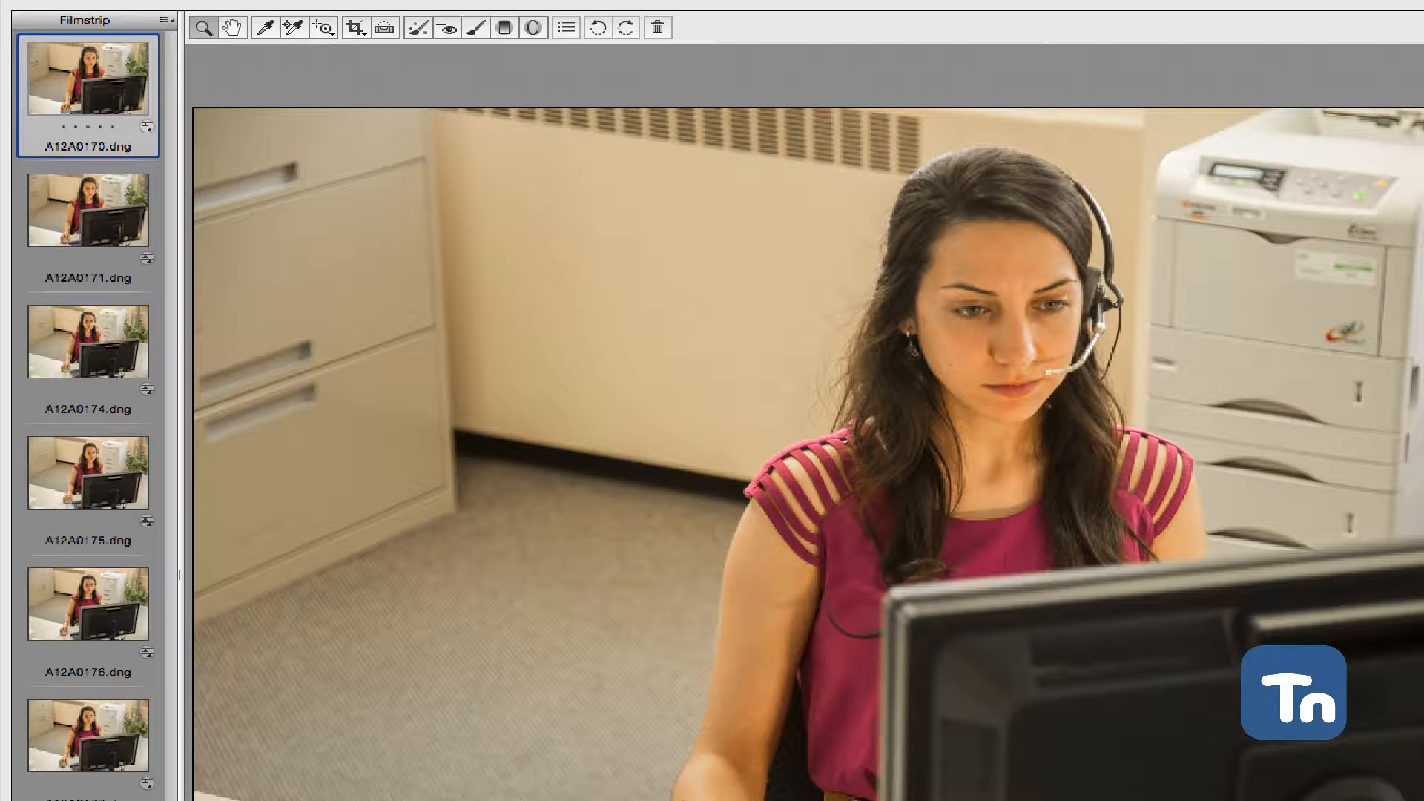
# Select all the images in the filmstrip.
pyautogui.click(165, 21)
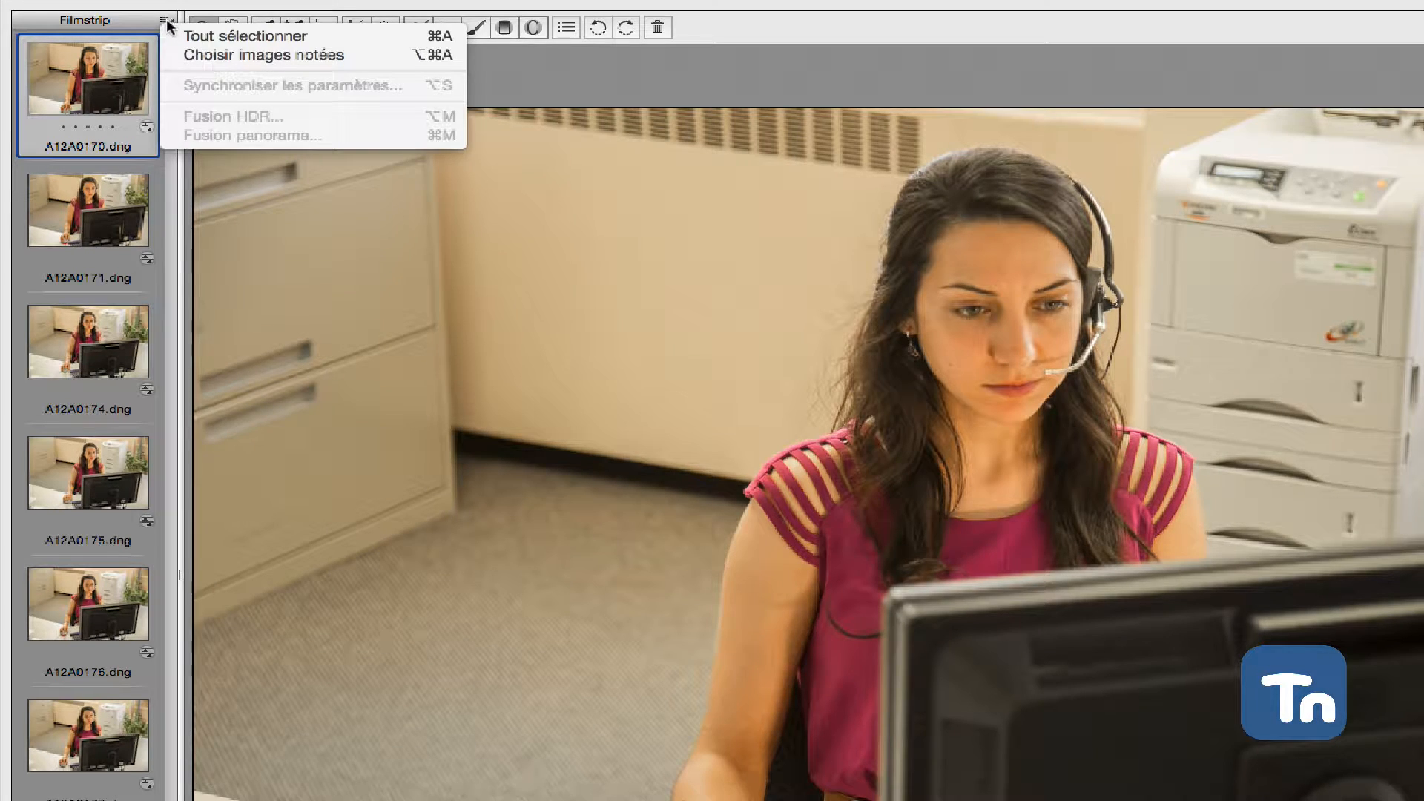
pyautogui.click(186, 35)
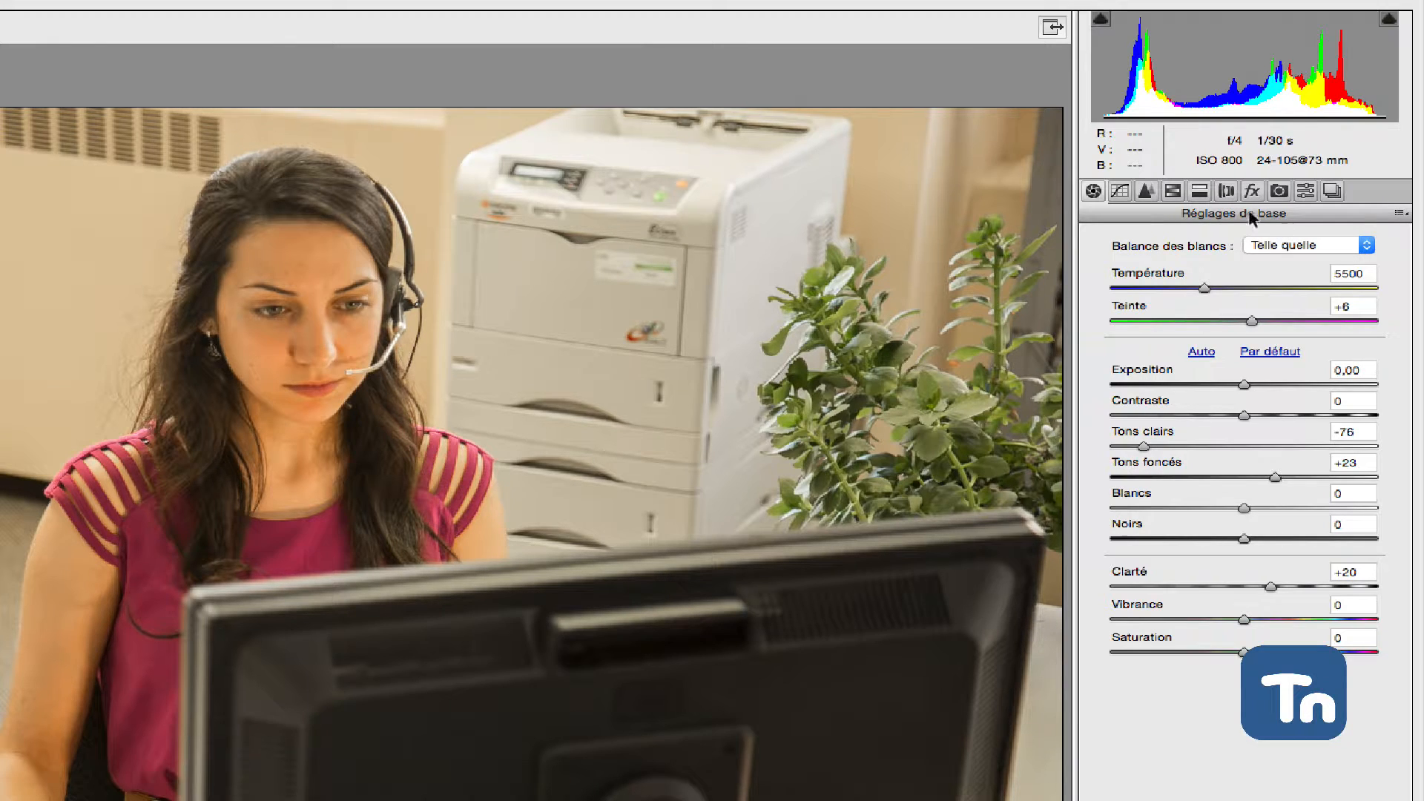
# Review the tone curve, detail, HSL/grayscale, split toning and lens correction settings, including the manual lens corrections.
pyautogui.click(1120, 191)
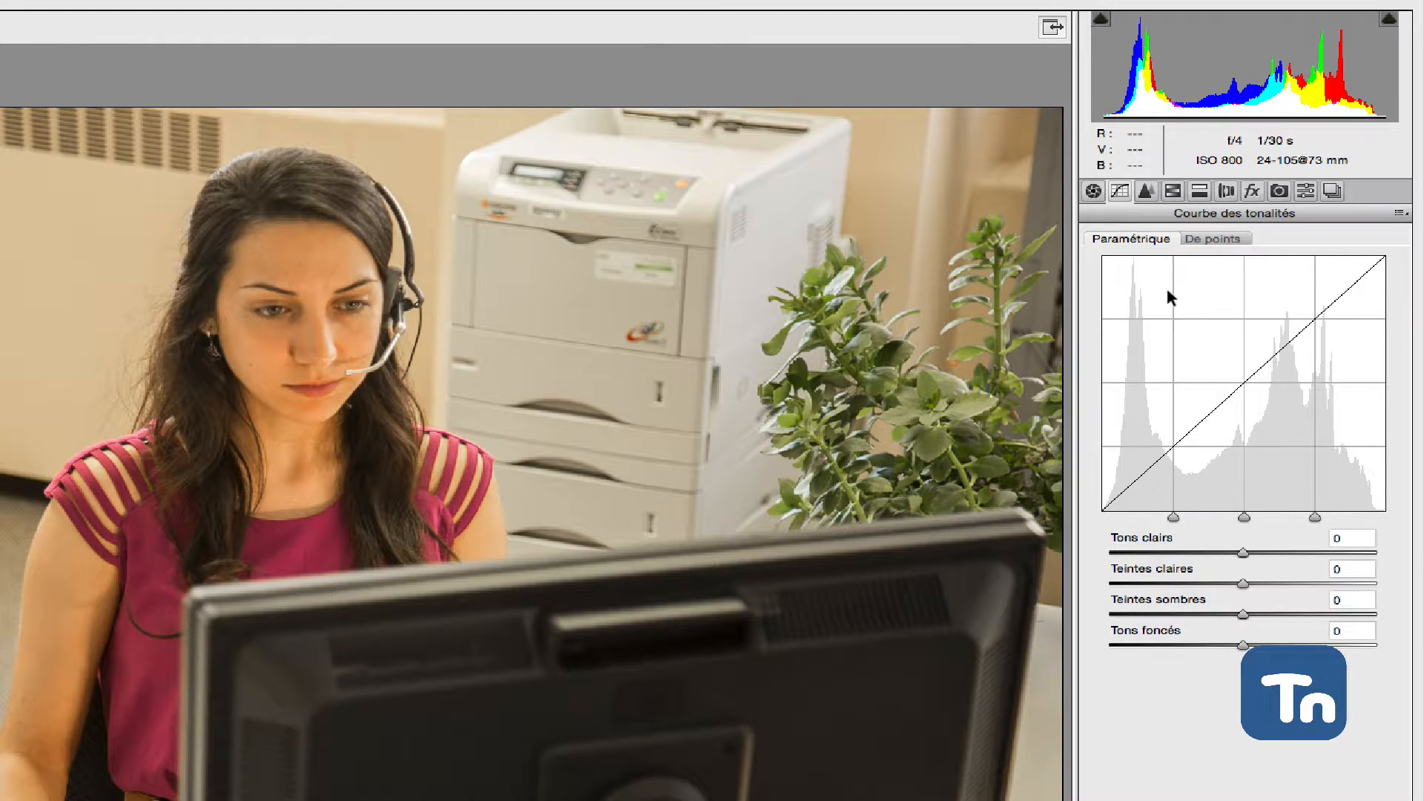
pyautogui.click(1146, 191)
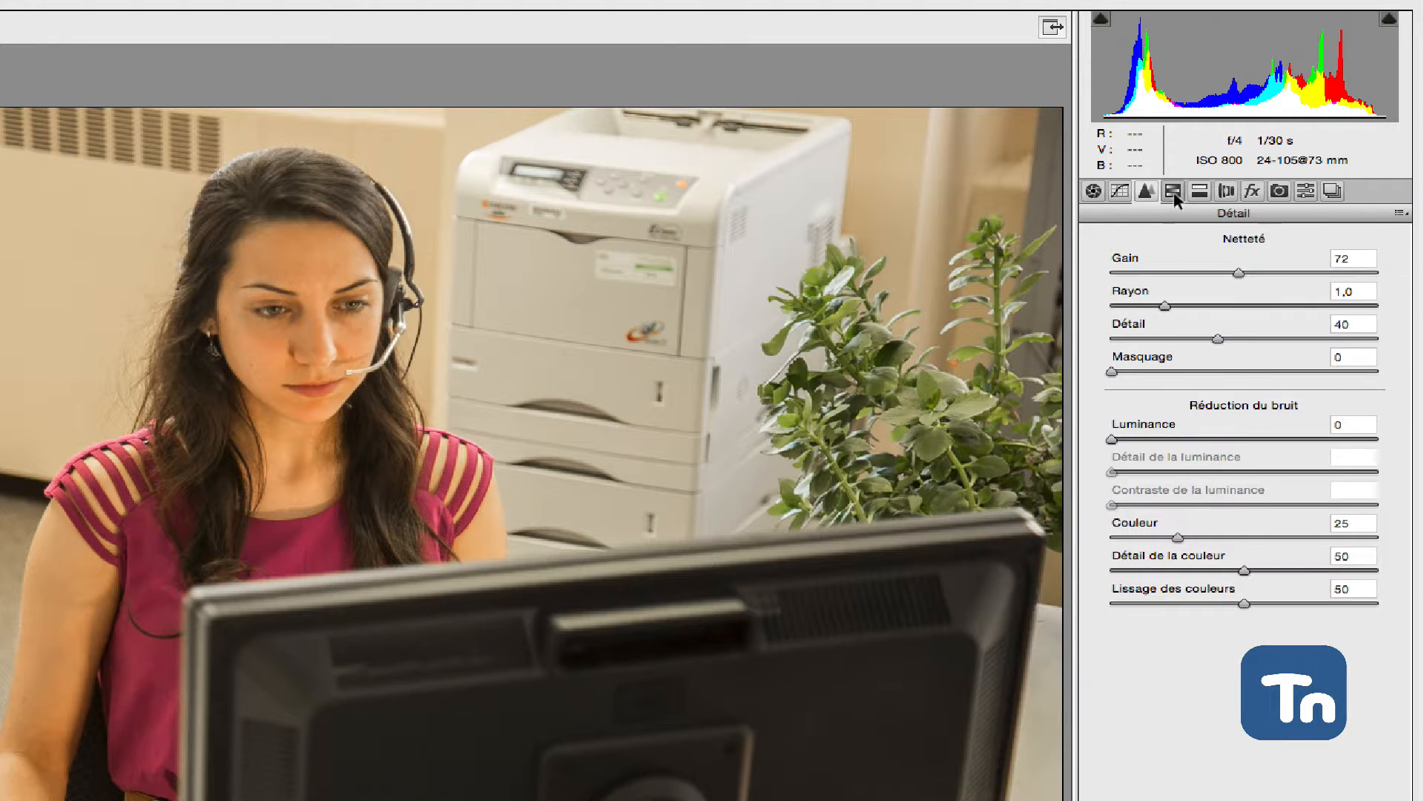
pyautogui.click(1200, 192)
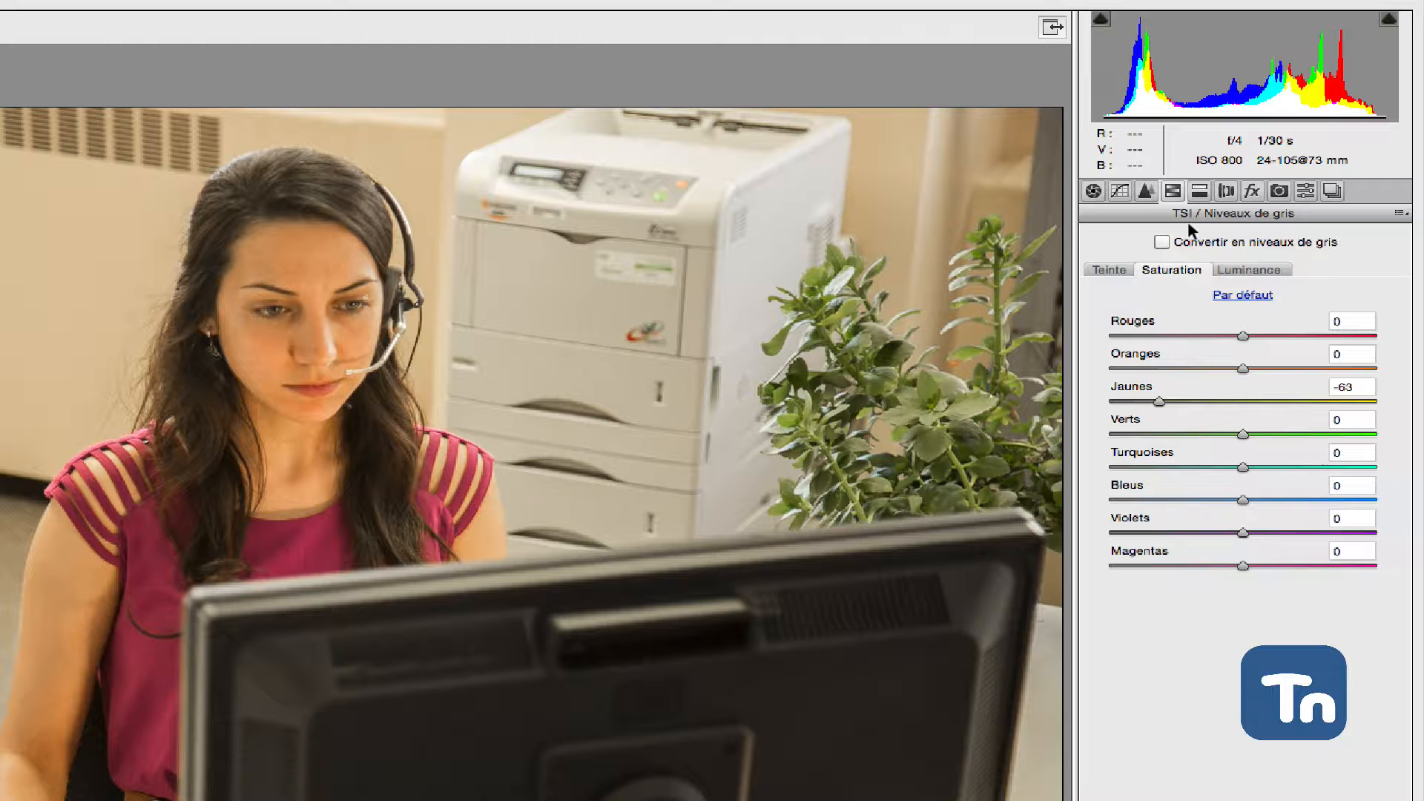
pyautogui.click(1200, 191)
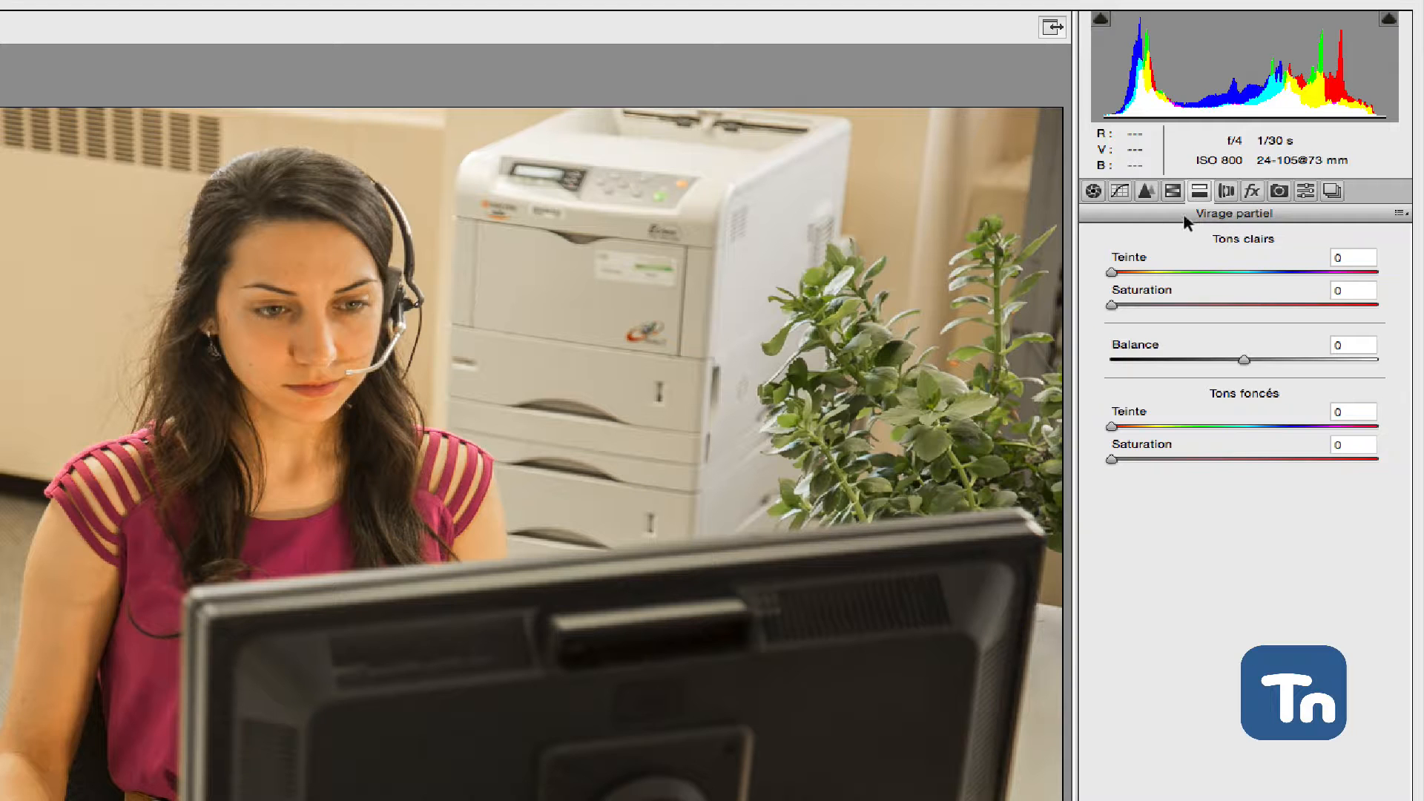
pyautogui.click(1226, 192)
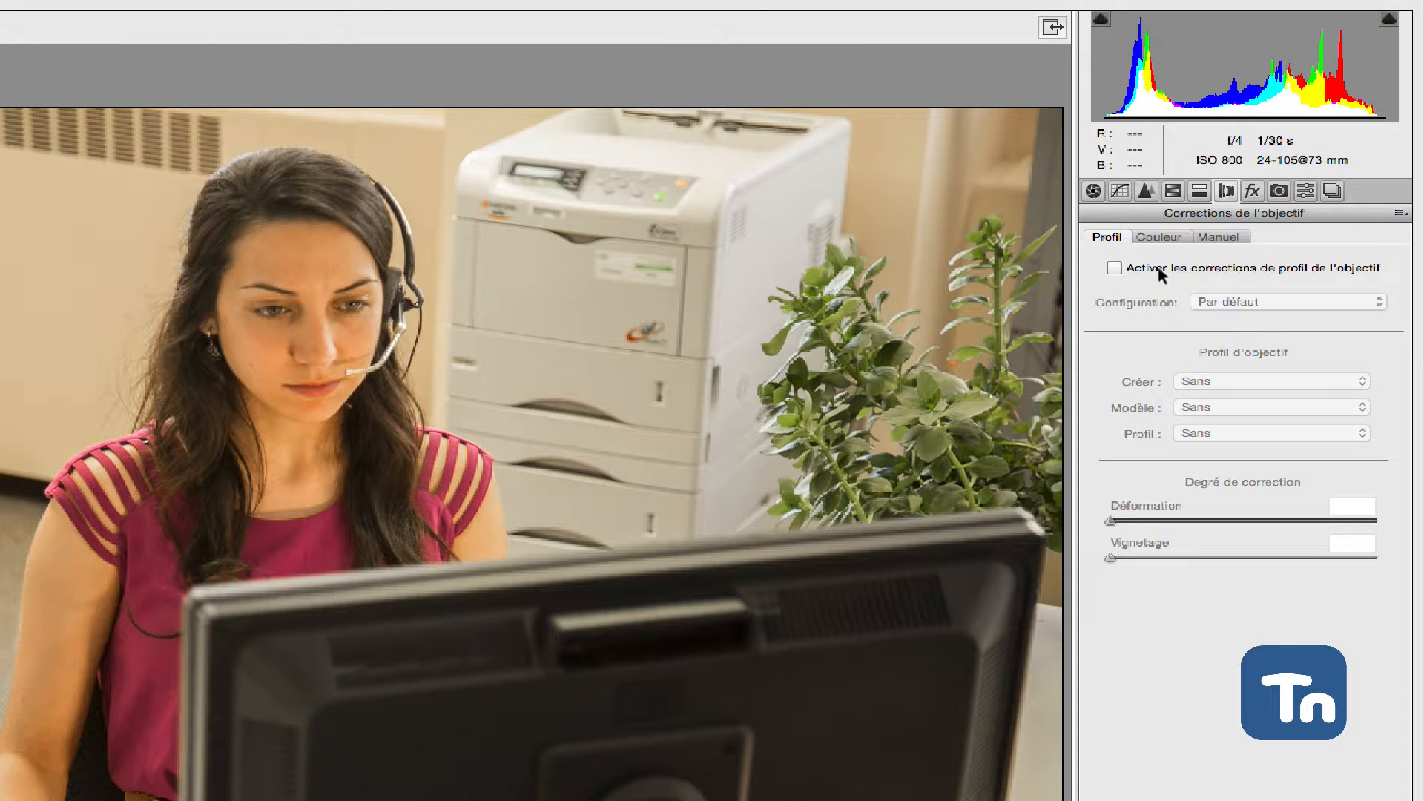
pyautogui.click(1218, 238)
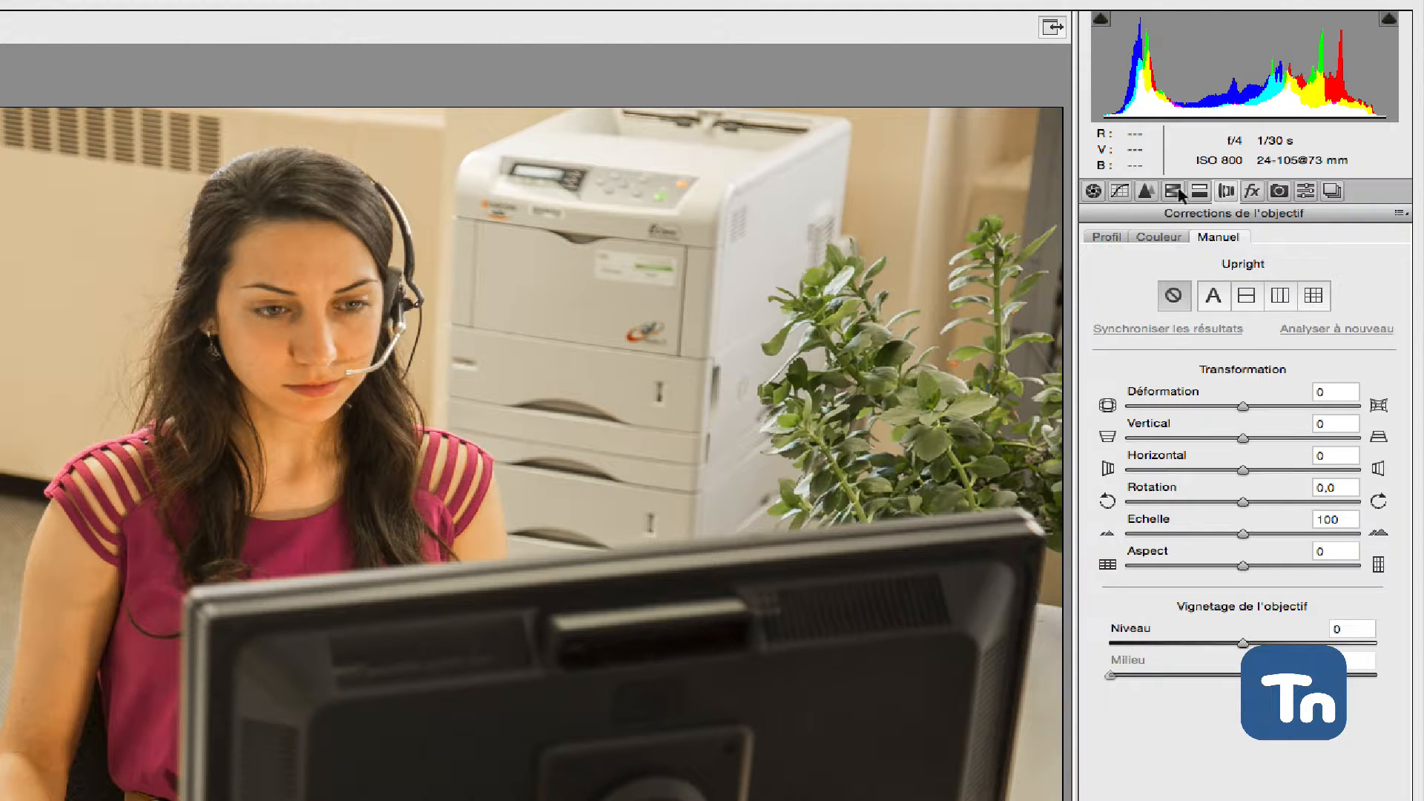
# Add a slight dark post-crop vignette by lowering its Niveau value.
pyautogui.click(1254, 194)
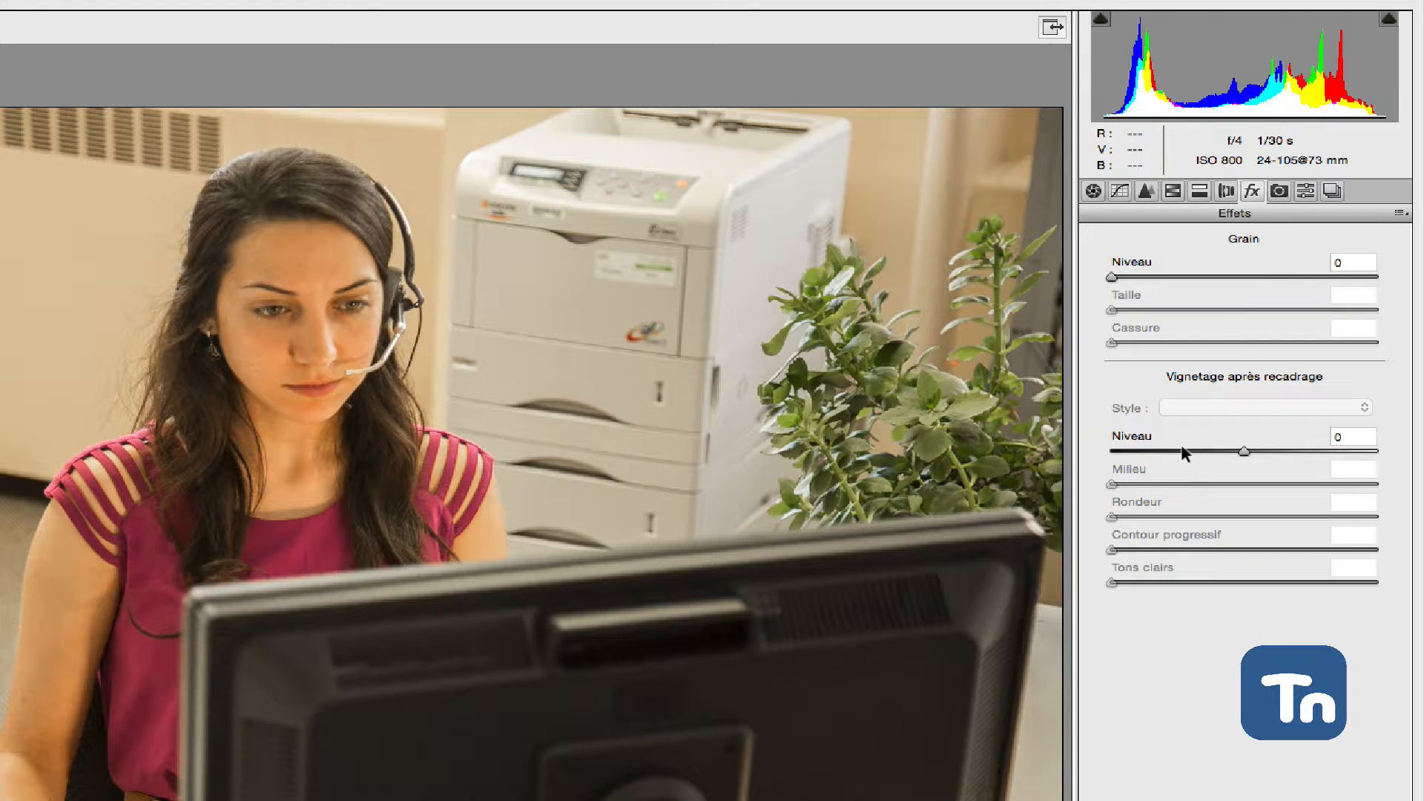
pyautogui.moveTo(1245, 452); pyautogui.dragTo(1209, 454)
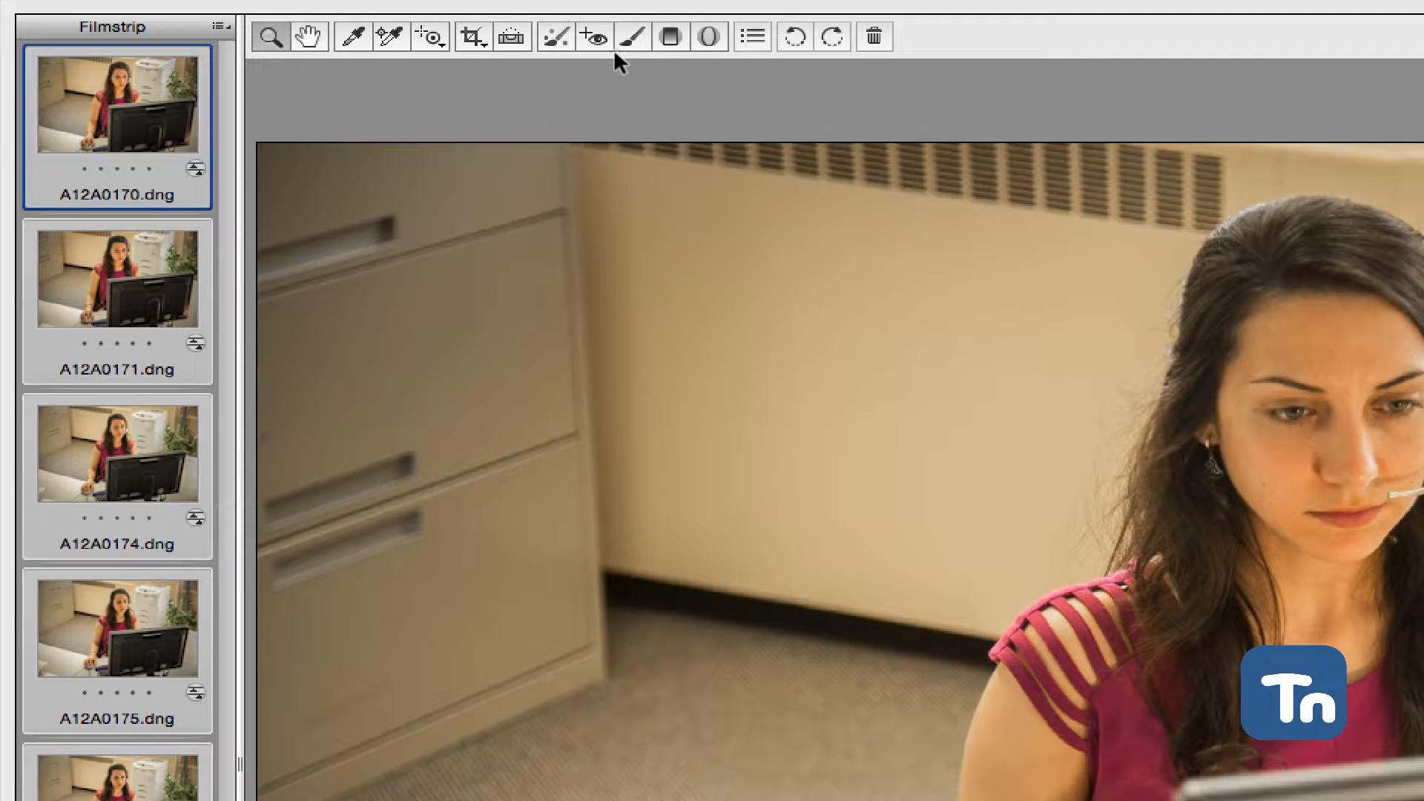
# Paint the background around the woman with the adjustment brush, using size 48 and feather (Contour progressif) 100.
pyautogui.click(630, 39)
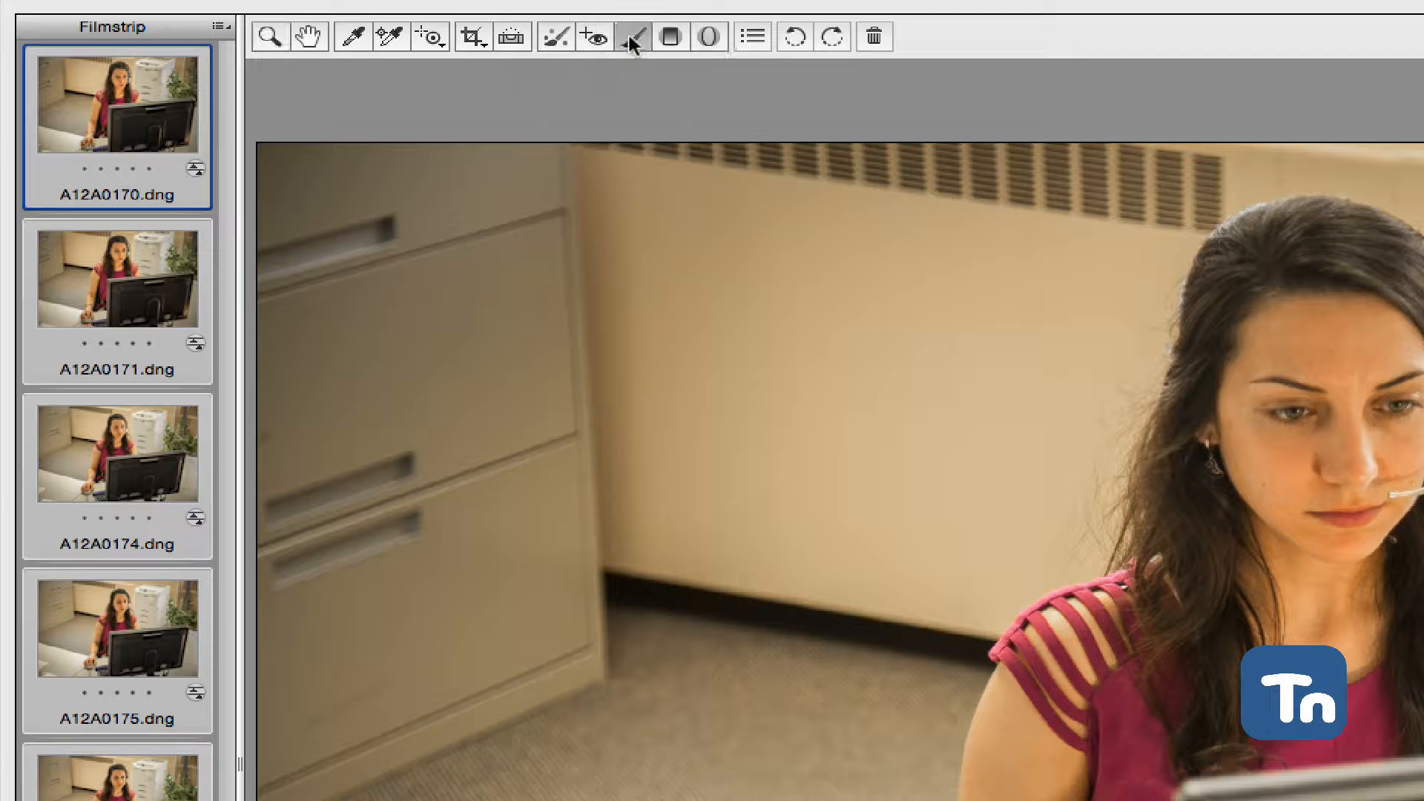
pyautogui.rightClick(643, 379)
pyautogui.moveTo(642, 379)
pyautogui.mouseDown()
pyautogui.moveTo(585, 378)
pyautogui.moveTo(652, 391)
pyautogui.moveTo(582, 395)
pyautogui.moveTo(632, 413)
pyautogui.mouseUp()
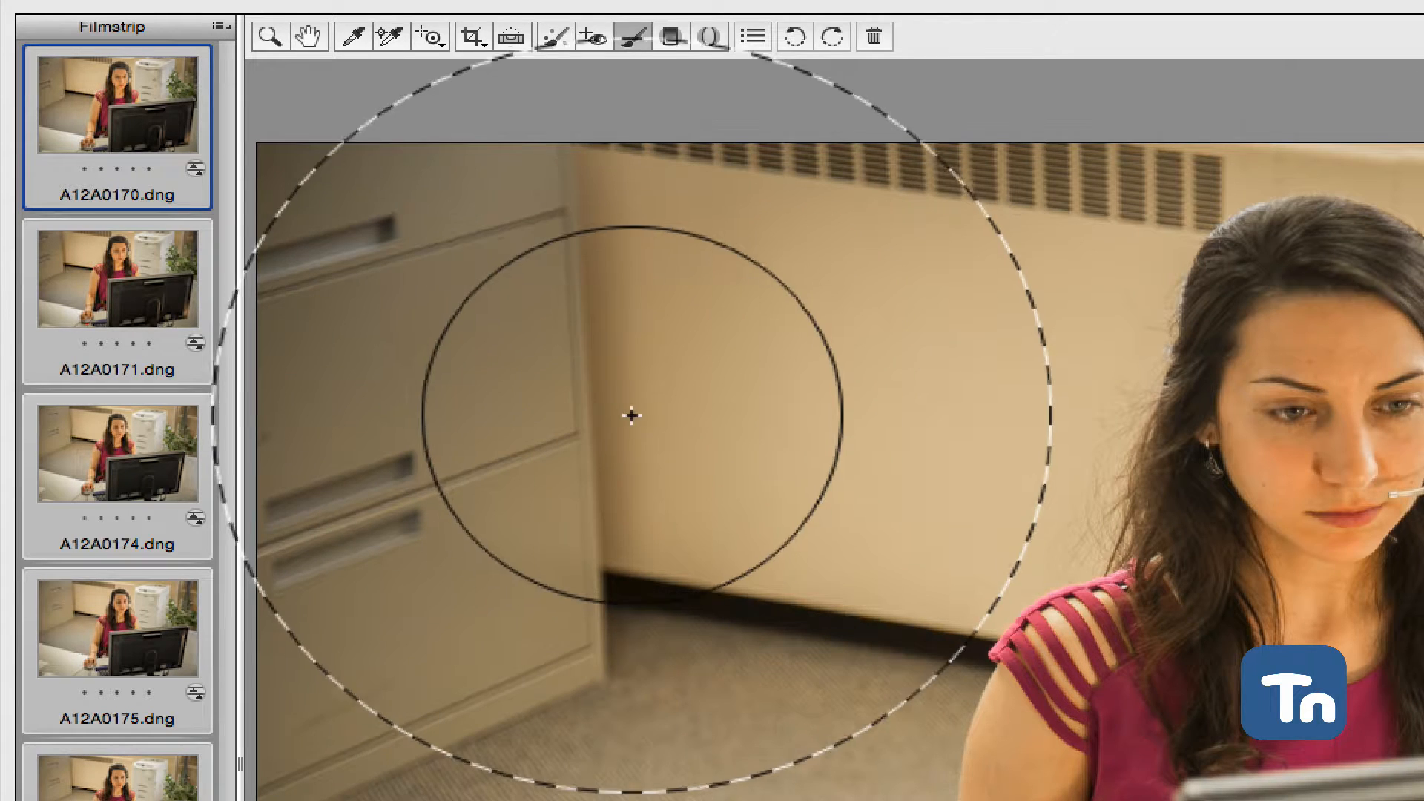
pyautogui.moveTo(652, 498); pyautogui.dragTo(628, 491)
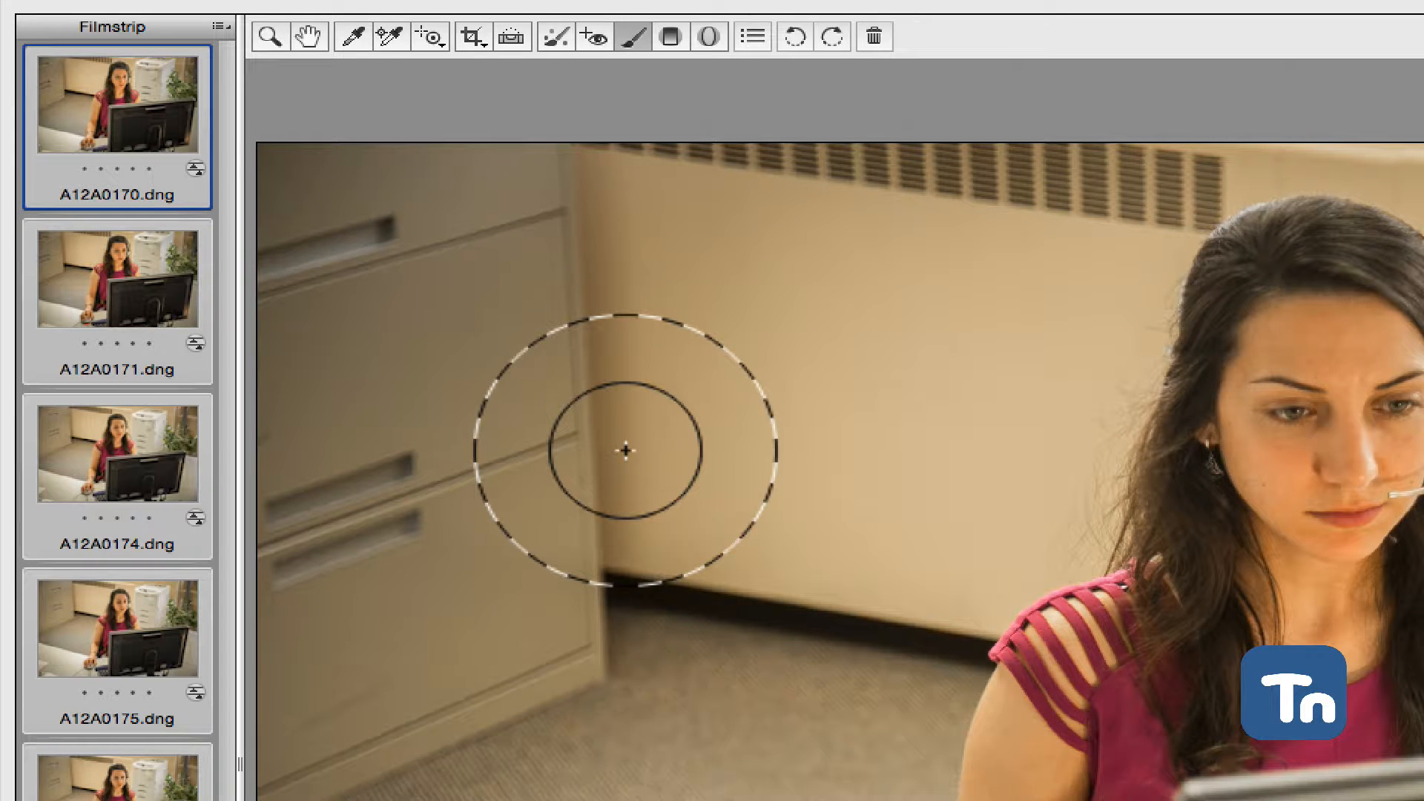
pyautogui.moveTo(626, 451)
pyautogui.mouseDown()
pyautogui.moveTo(604, 445)
pyautogui.moveTo(809, 468)
pyautogui.mouseUp()
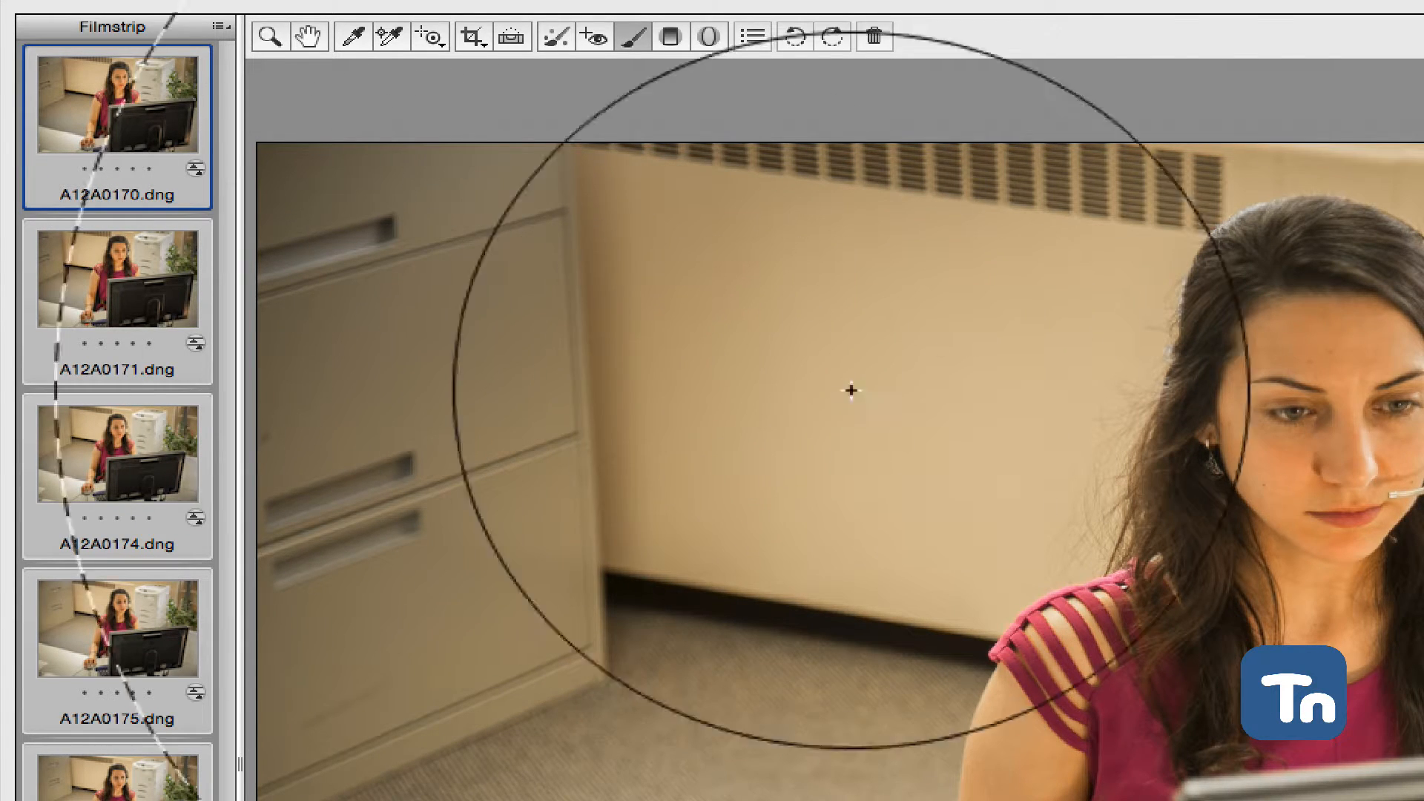
pyautogui.moveTo(1002, 294)
pyautogui.mouseDown()
pyautogui.moveTo(487, 785)
pyautogui.moveTo(422, 800)
pyautogui.mouseUp()
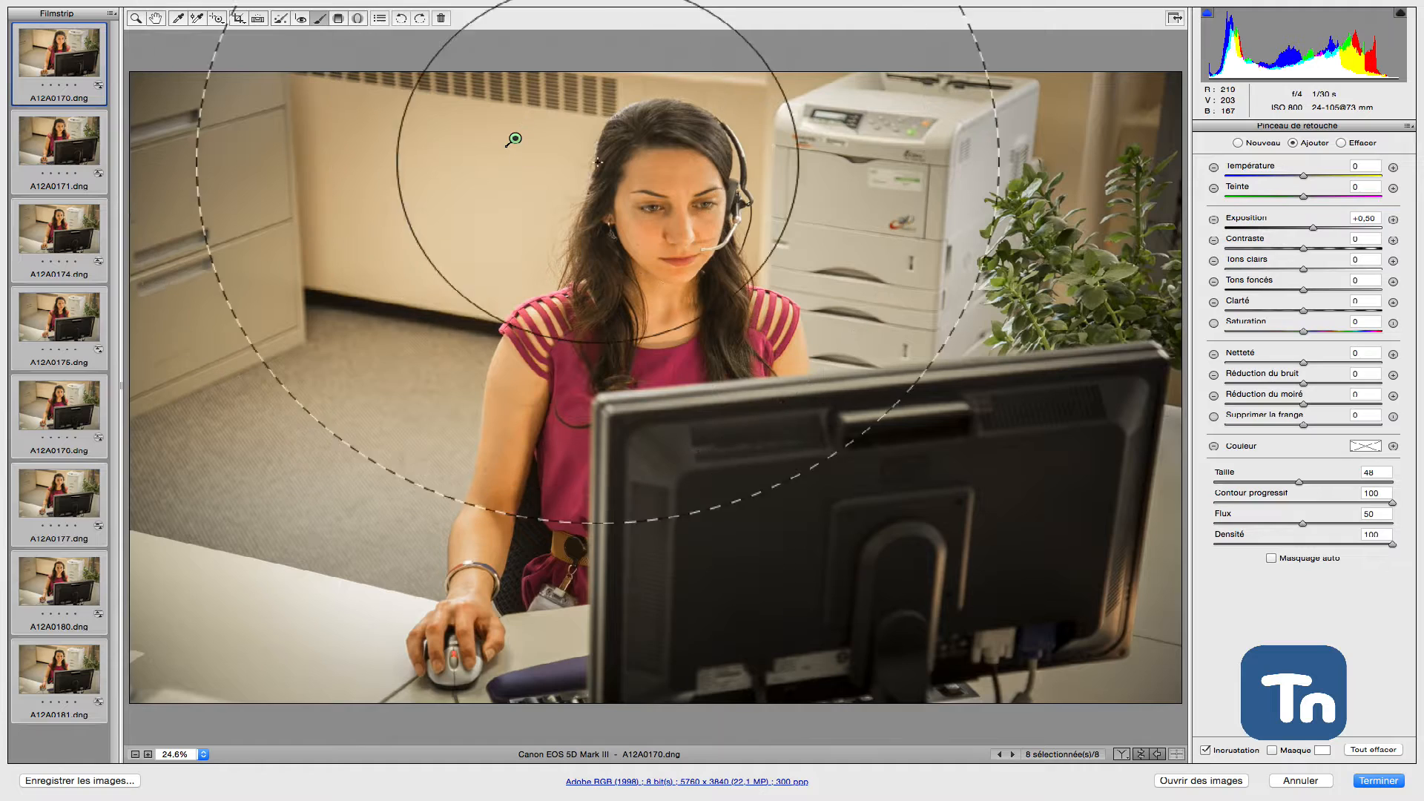
# Darken the brushed background by setting its Exposition to -0,55.
pyautogui.moveTo(1313, 228)
pyautogui.mouseDown()
pyautogui.moveTo(1269, 227)
pyautogui.moveTo(1293, 231)
pyautogui.mouseUp()
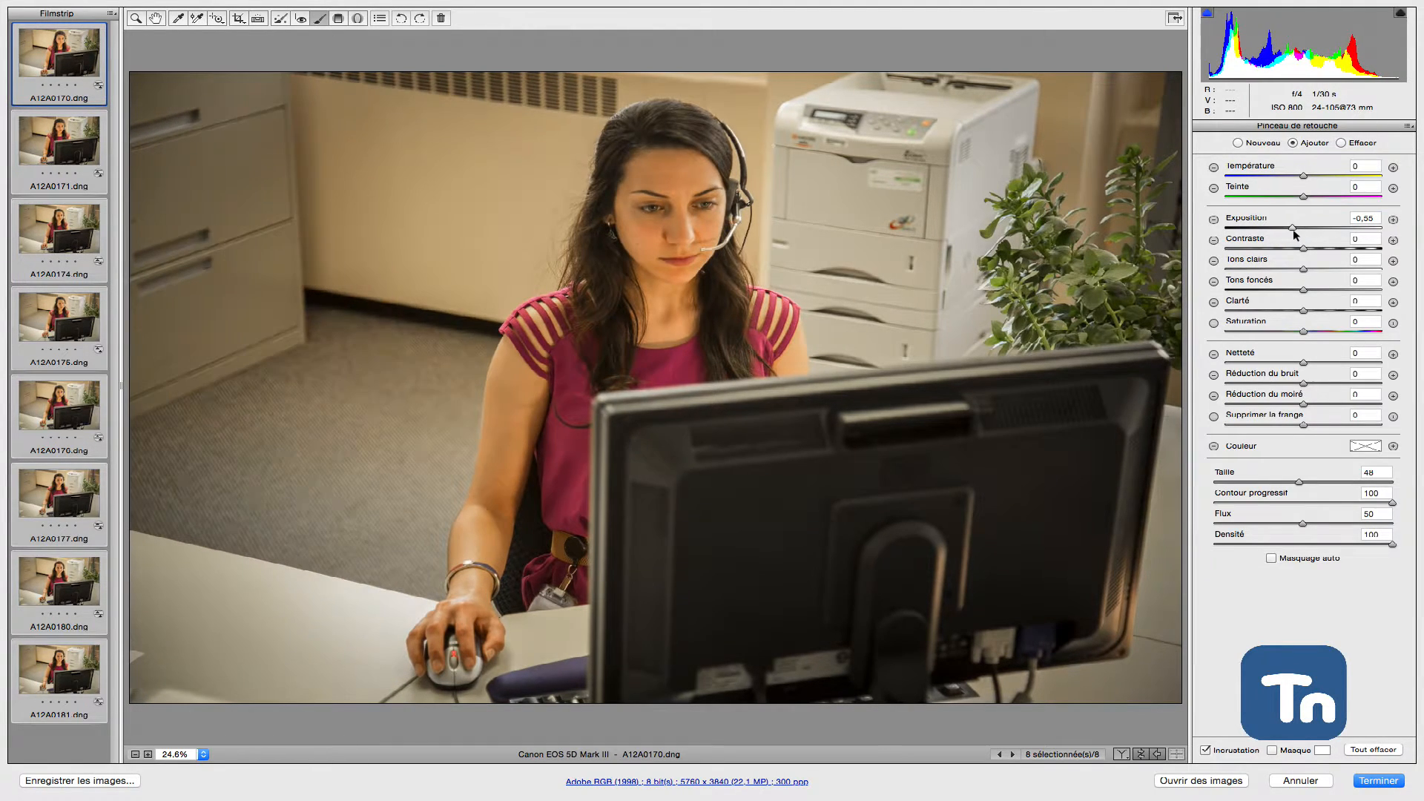
pyautogui.click(954, 183)
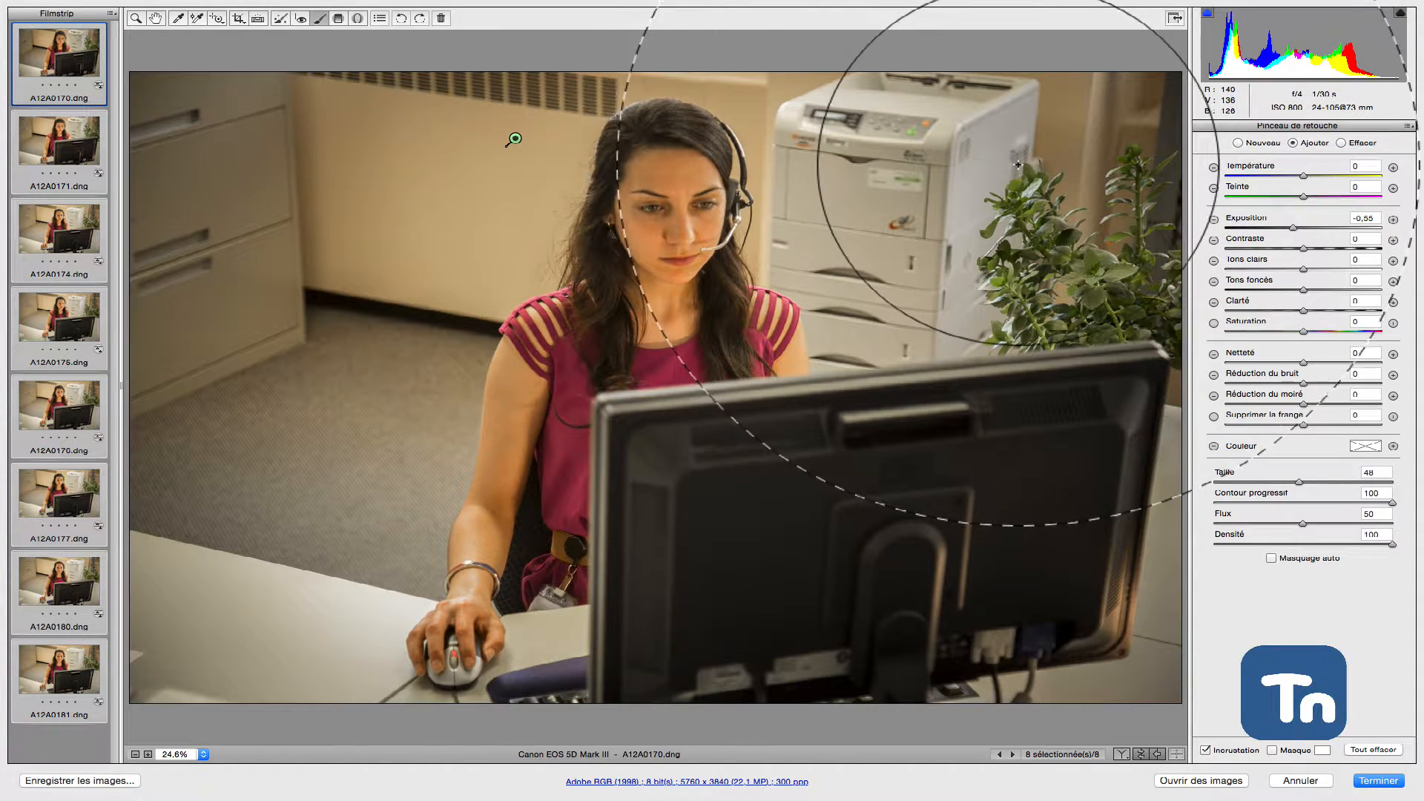
pyautogui.hotkey('ctrl', 'z')
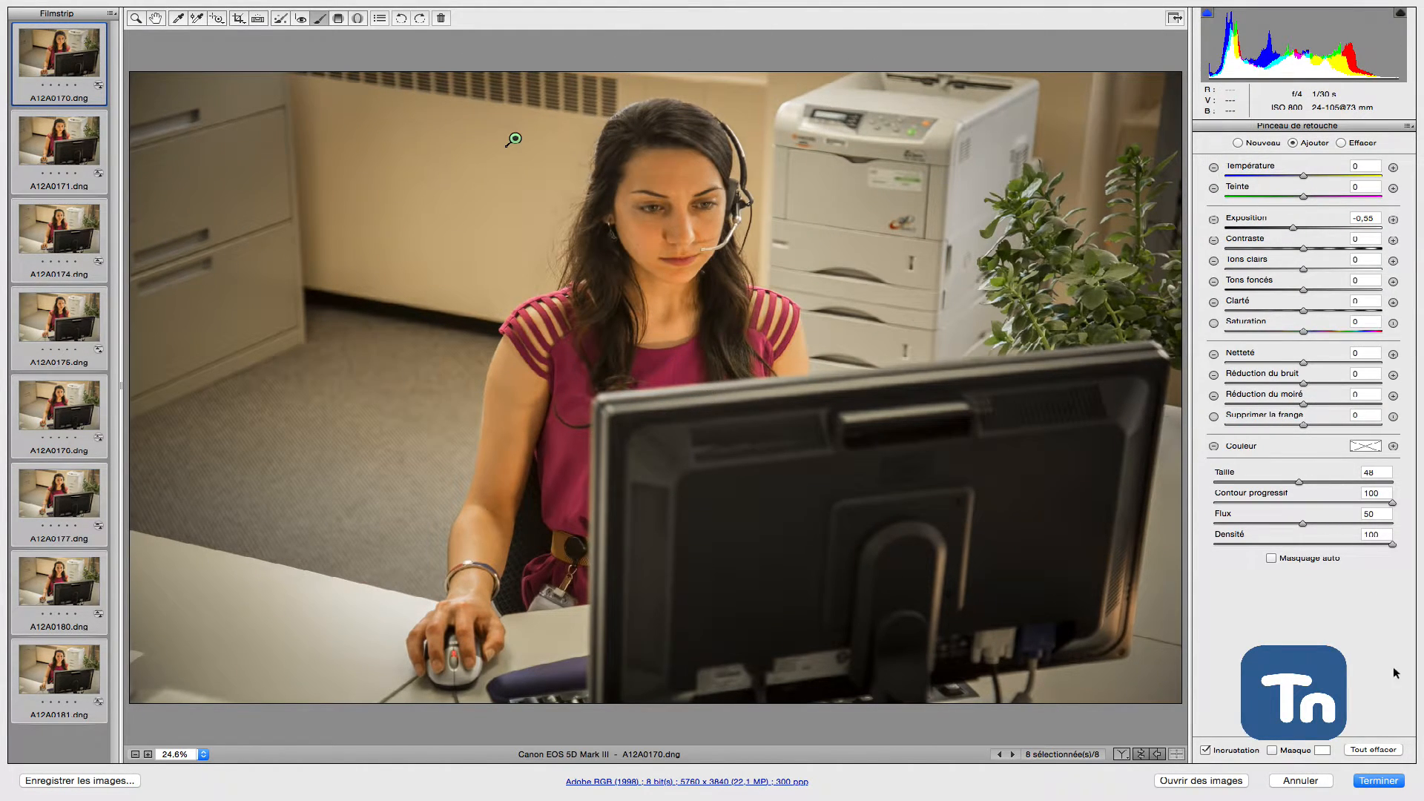
# Show the mask and erase it from the woman and the monitor, using an eraser with size 13 and feather 62.
pyautogui.click(1271, 751)
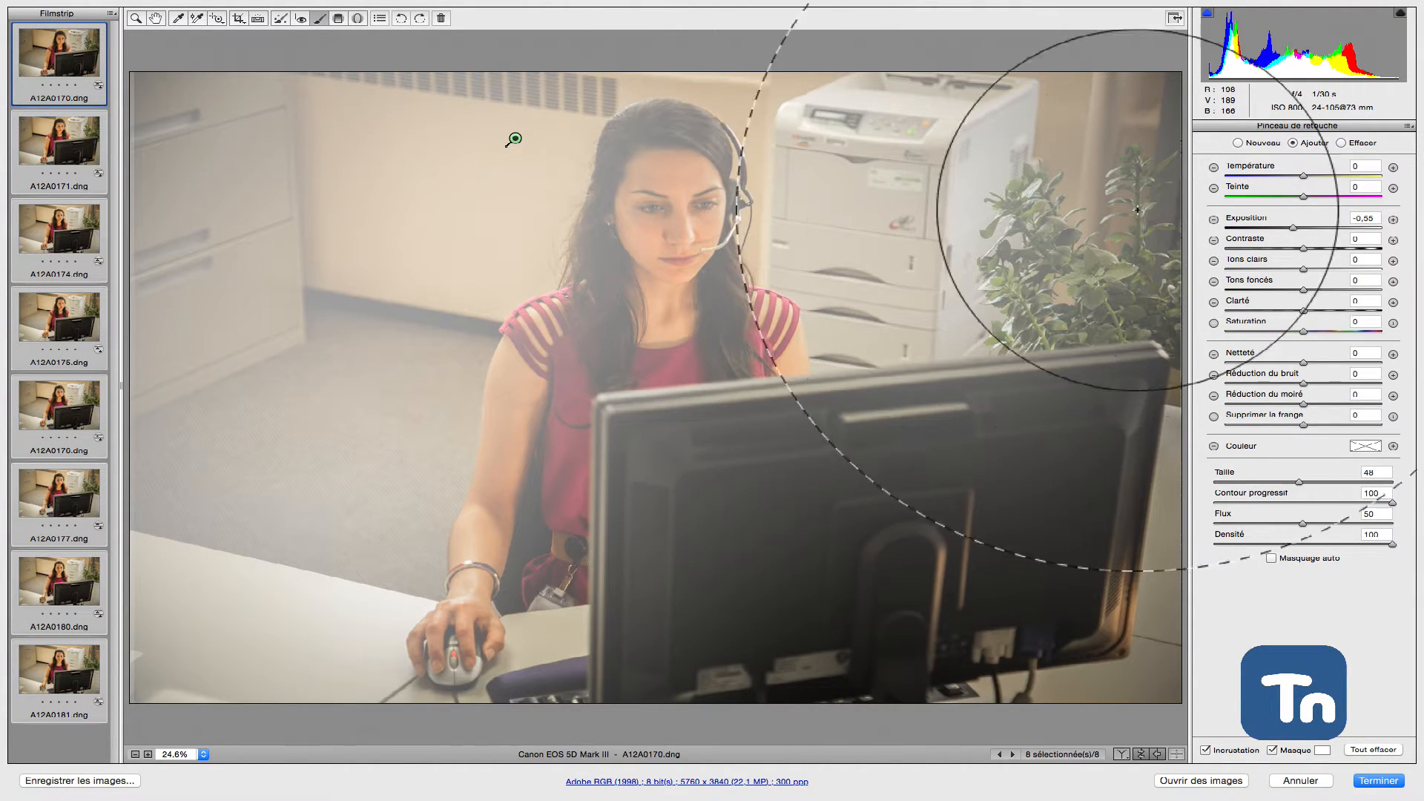
pyautogui.click(1341, 144)
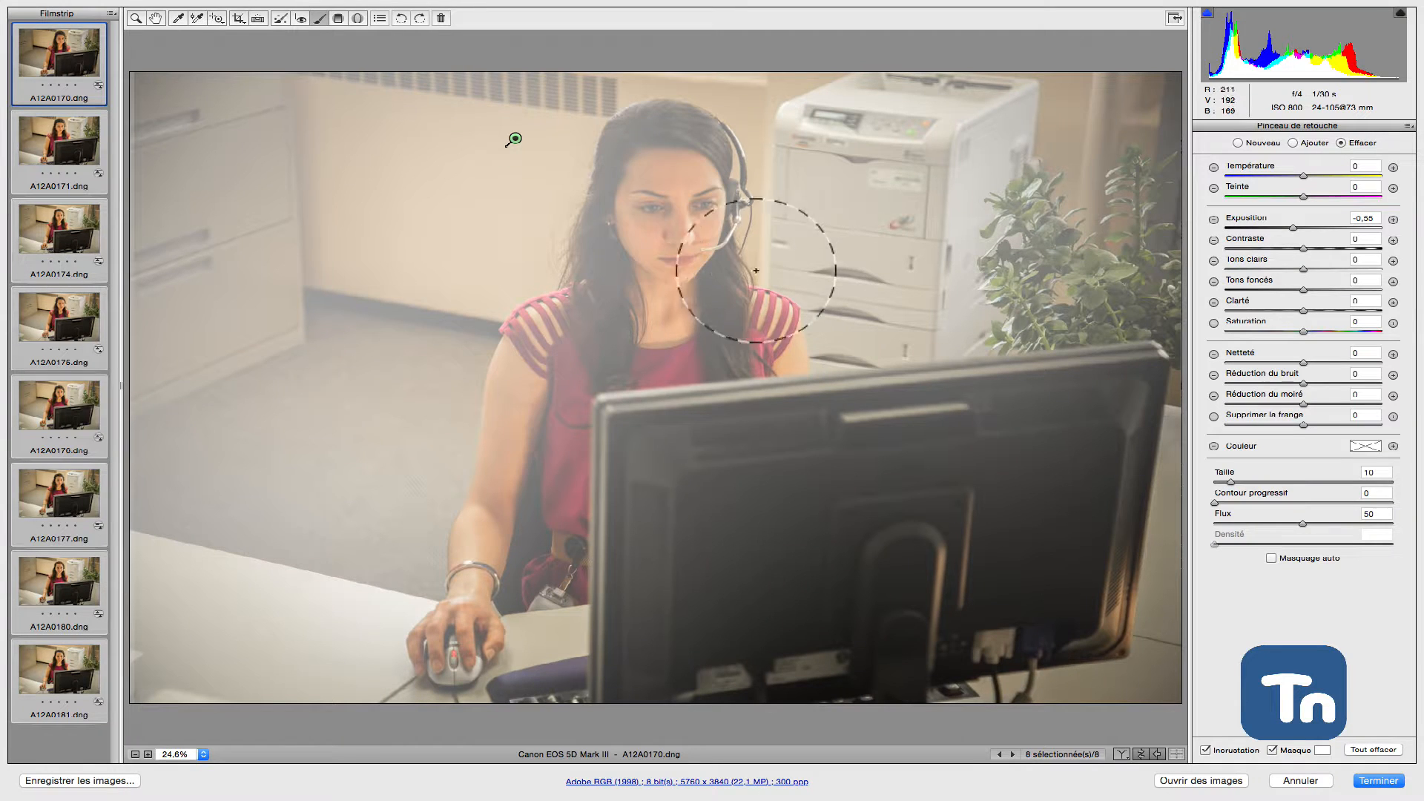
pyautogui.moveTo(696, 273); pyautogui.dragTo(716, 278)
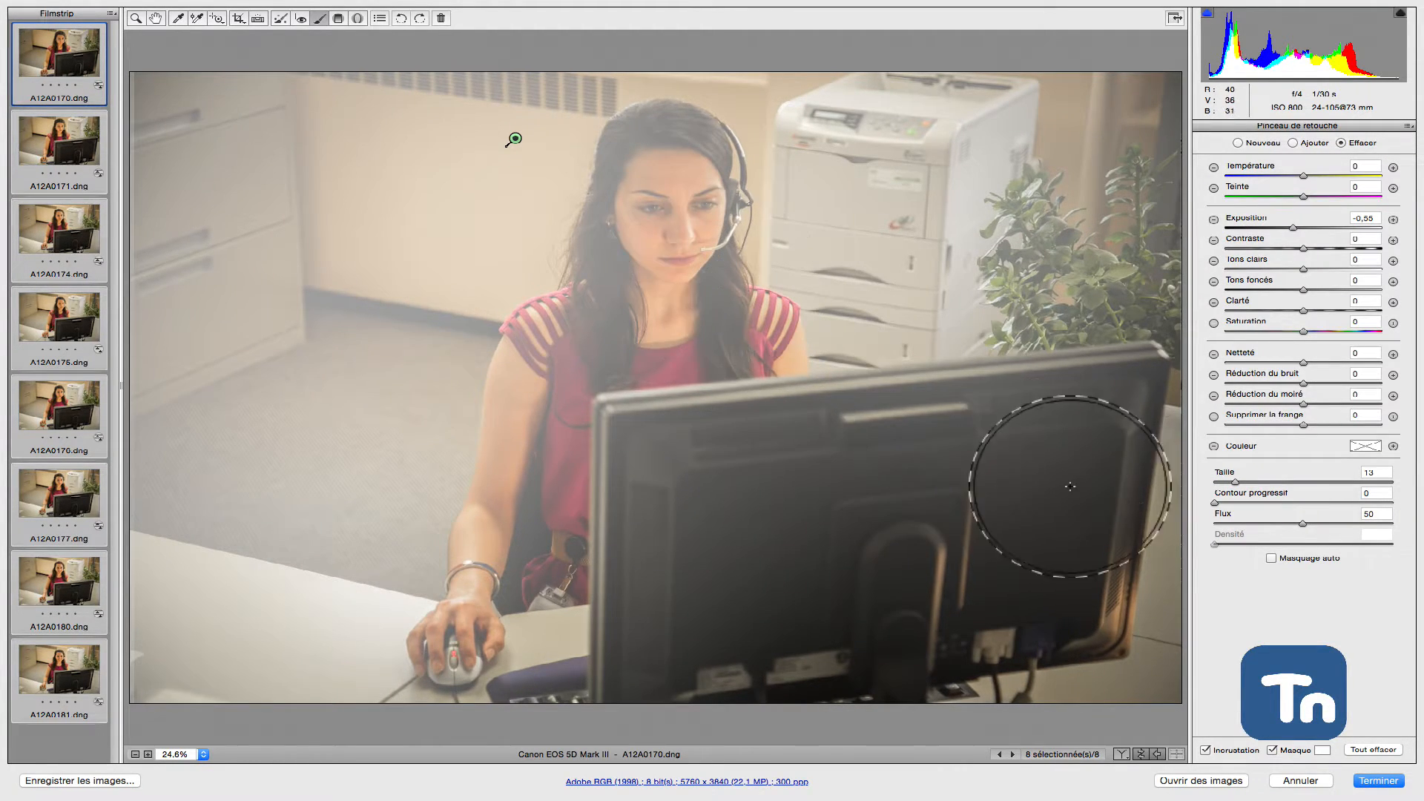
pyautogui.moveTo(1214, 503); pyautogui.dragTo(1325, 504)
pyautogui.moveTo(676, 188)
pyautogui.mouseDown()
pyautogui.moveTo(674, 271)
pyautogui.moveTo(675, 156)
pyautogui.moveTo(653, 168)
pyautogui.moveTo(611, 295)
pyautogui.moveTo(681, 186)
pyautogui.moveTo(690, 334)
pyautogui.moveTo(604, 351)
pyautogui.moveTo(631, 497)
pyautogui.moveTo(623, 687)
pyautogui.moveTo(655, 480)
pyautogui.moveTo(1049, 434)
pyautogui.moveTo(1053, 670)
pyautogui.moveTo(666, 681)
pyautogui.moveTo(707, 565)
pyautogui.moveTo(1008, 518)
pyautogui.moveTo(1085, 419)
pyautogui.moveTo(644, 450)
pyautogui.moveTo(627, 543)
pyautogui.moveTo(604, 491)
pyautogui.moveTo(599, 371)
pyautogui.moveTo(525, 711)
pyautogui.moveTo(535, 609)
pyautogui.moveTo(601, 392)
pyautogui.moveTo(762, 492)
pyautogui.moveTo(851, 501)
pyautogui.mouseUp()
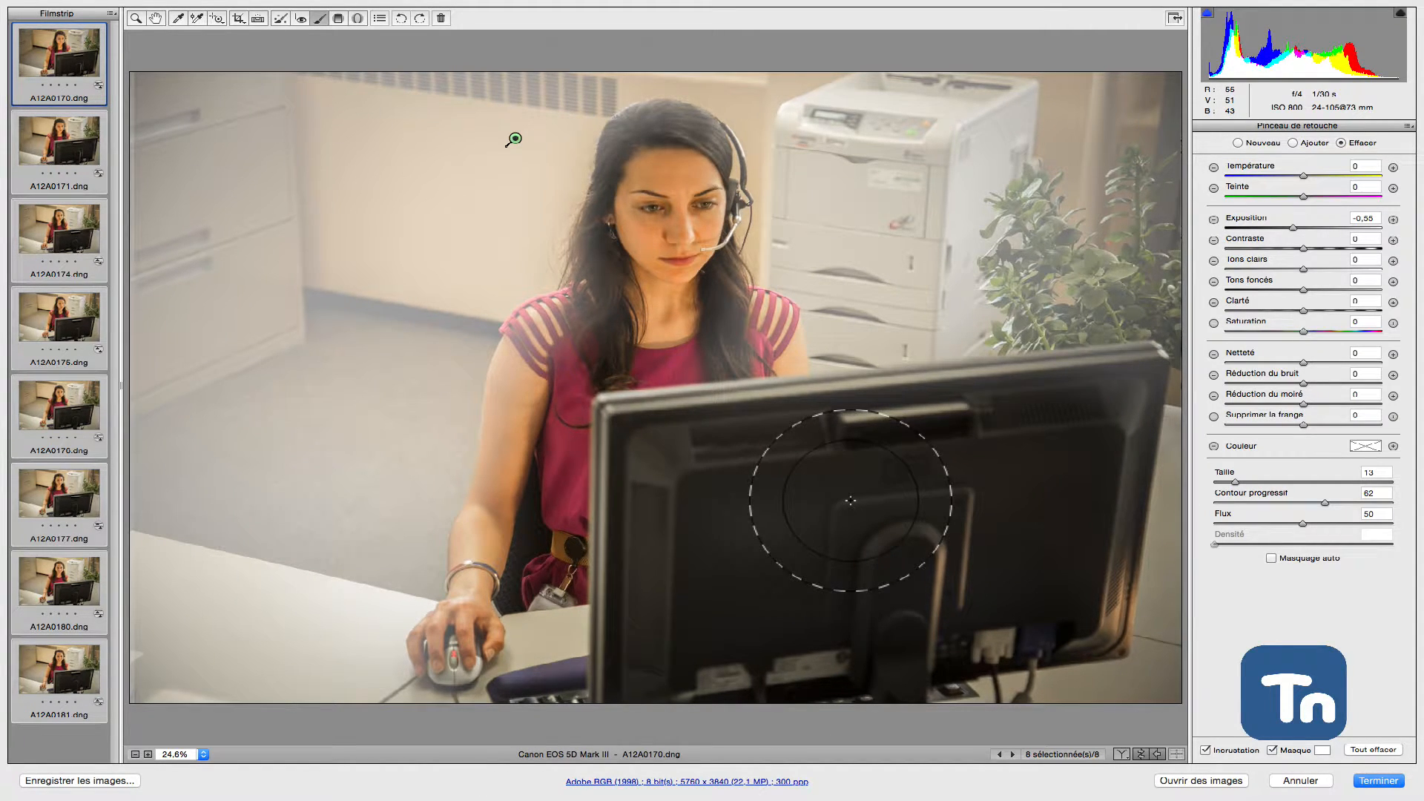
pyautogui.moveTo(851, 501)
pyautogui.mouseDown()
pyautogui.moveTo(938, 474)
pyautogui.moveTo(1049, 502)
pyautogui.moveTo(763, 667)
pyautogui.moveTo(711, 545)
pyautogui.moveTo(709, 490)
pyautogui.mouseUp()
pyautogui.moveTo(704, 340)
pyautogui.mouseDown()
pyautogui.moveTo(693, 260)
pyautogui.moveTo(584, 414)
pyautogui.moveTo(592, 400)
pyautogui.moveTo(525, 461)
pyautogui.moveTo(542, 598)
pyautogui.mouseUp()
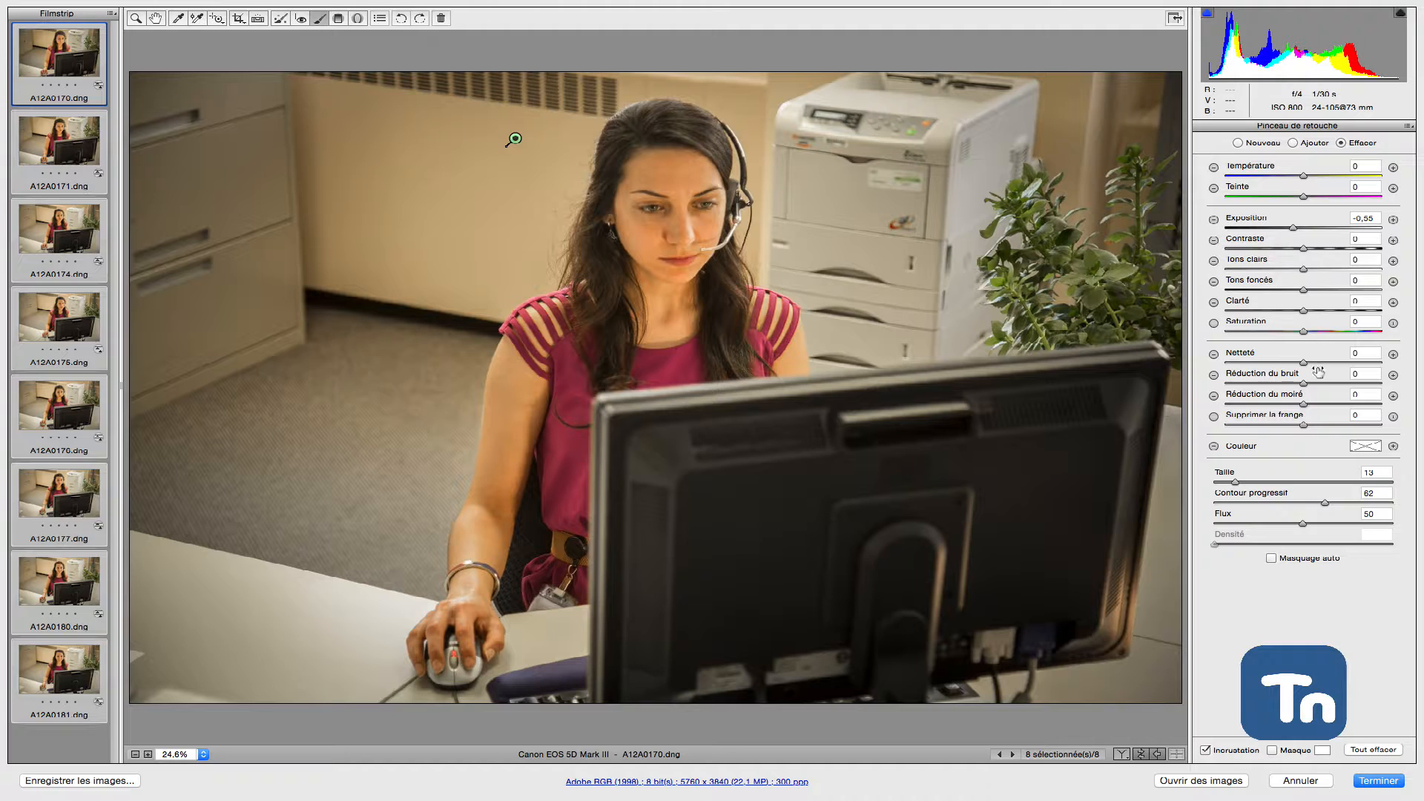
# Soften the masked background by setting Netteté and Clarté to -100.
pyautogui.moveTo(1303, 362); pyautogui.dragTo(1195, 363)
pyautogui.moveTo(1304, 313); pyautogui.dragTo(1209, 318)
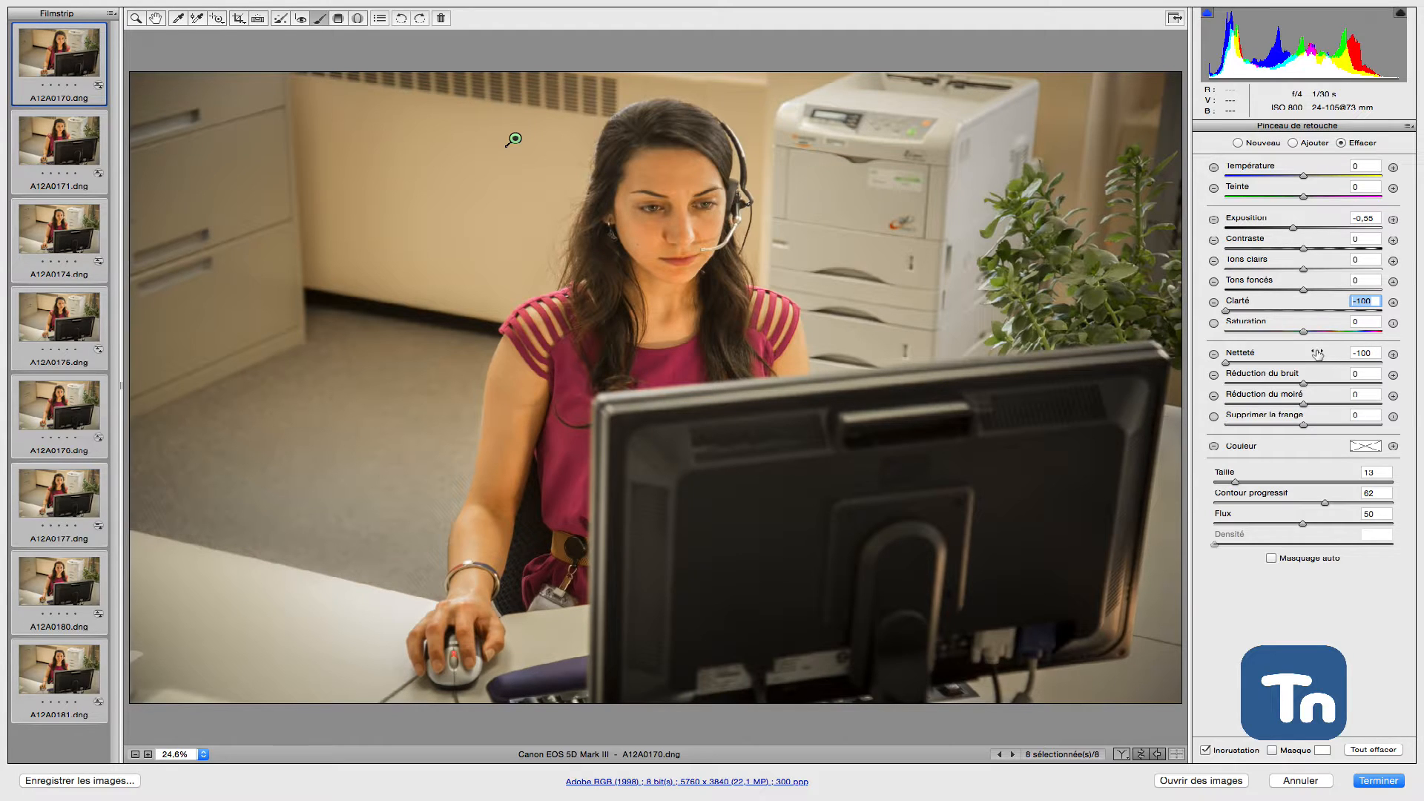
# Start a new brush adjustment and paint over the back of the monitor with size 13 and feather 100.
pyautogui.click(1237, 144)
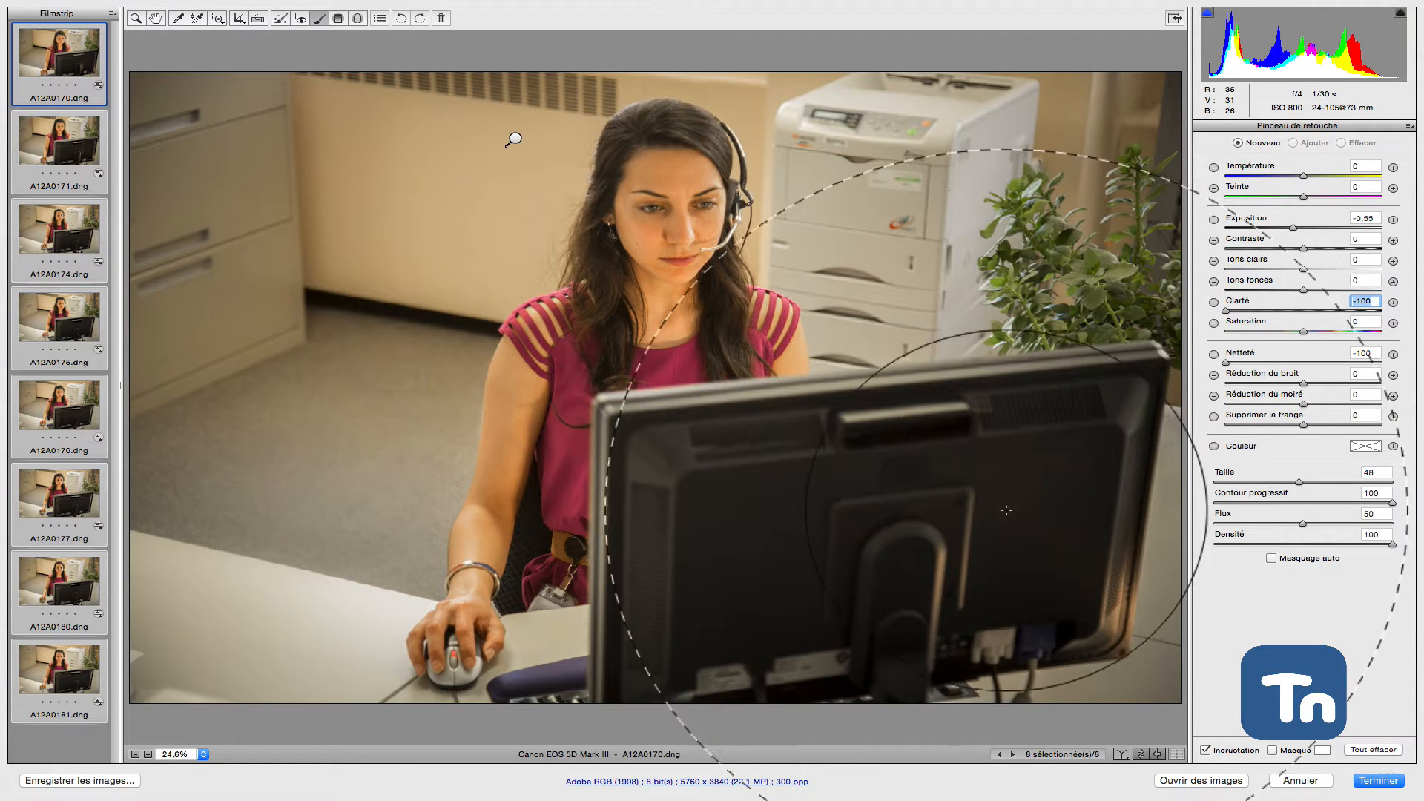
pyautogui.moveTo(1006, 510); pyautogui.dragTo(909, 511)
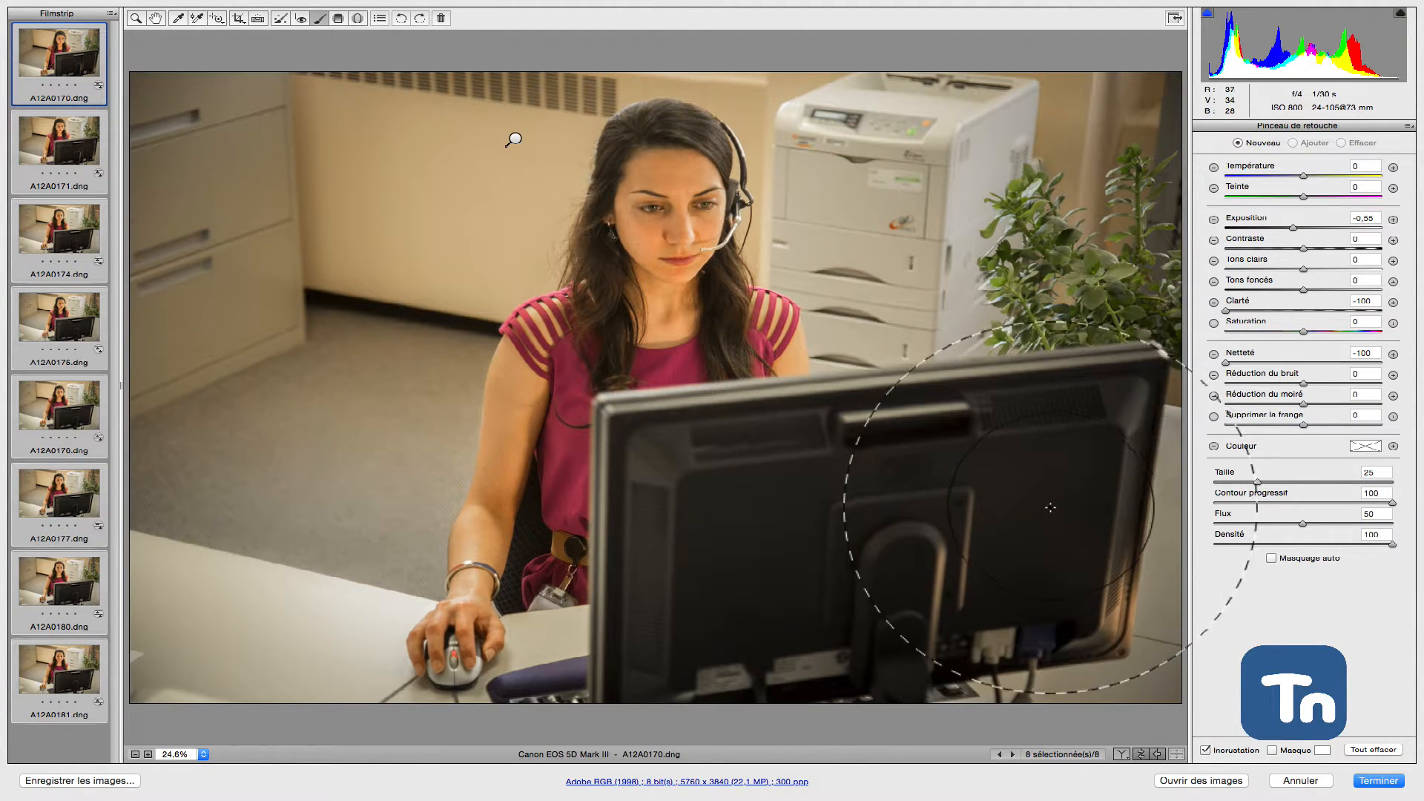
pyautogui.moveTo(1051, 508); pyautogui.dragTo(1030, 509)
pyautogui.moveTo(1076, 453)
pyautogui.mouseDown()
pyautogui.moveTo(923, 474)
pyautogui.moveTo(709, 546)
pyautogui.moveTo(843, 668)
pyautogui.moveTo(1049, 604)
pyautogui.moveTo(1054, 620)
pyautogui.mouseUp()
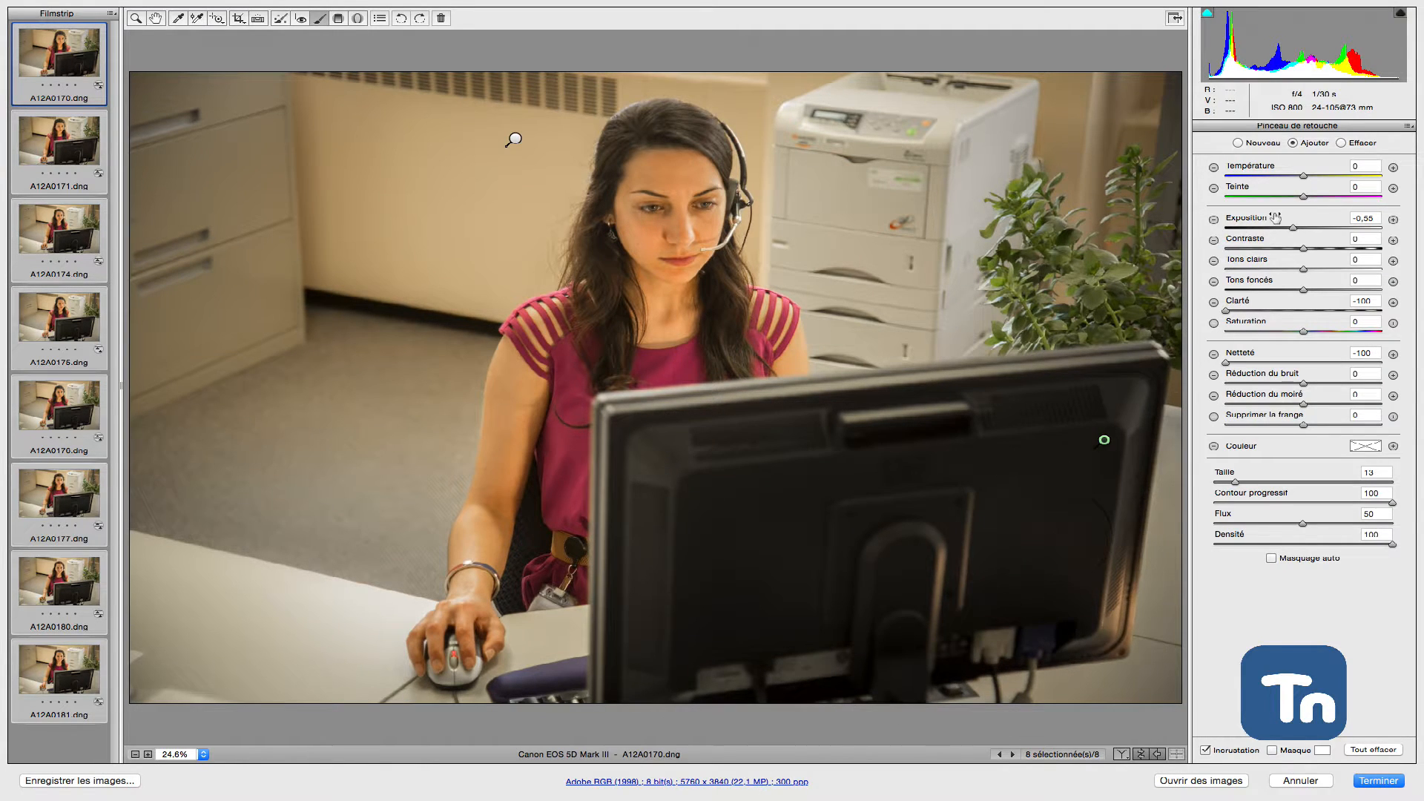
# Set the monitor adjustment to Exposition +0,15, Contraste -76, Clarté -85 and Netteté -100.
pyautogui.moveTo(1304, 248); pyautogui.dragTo(1250, 228)
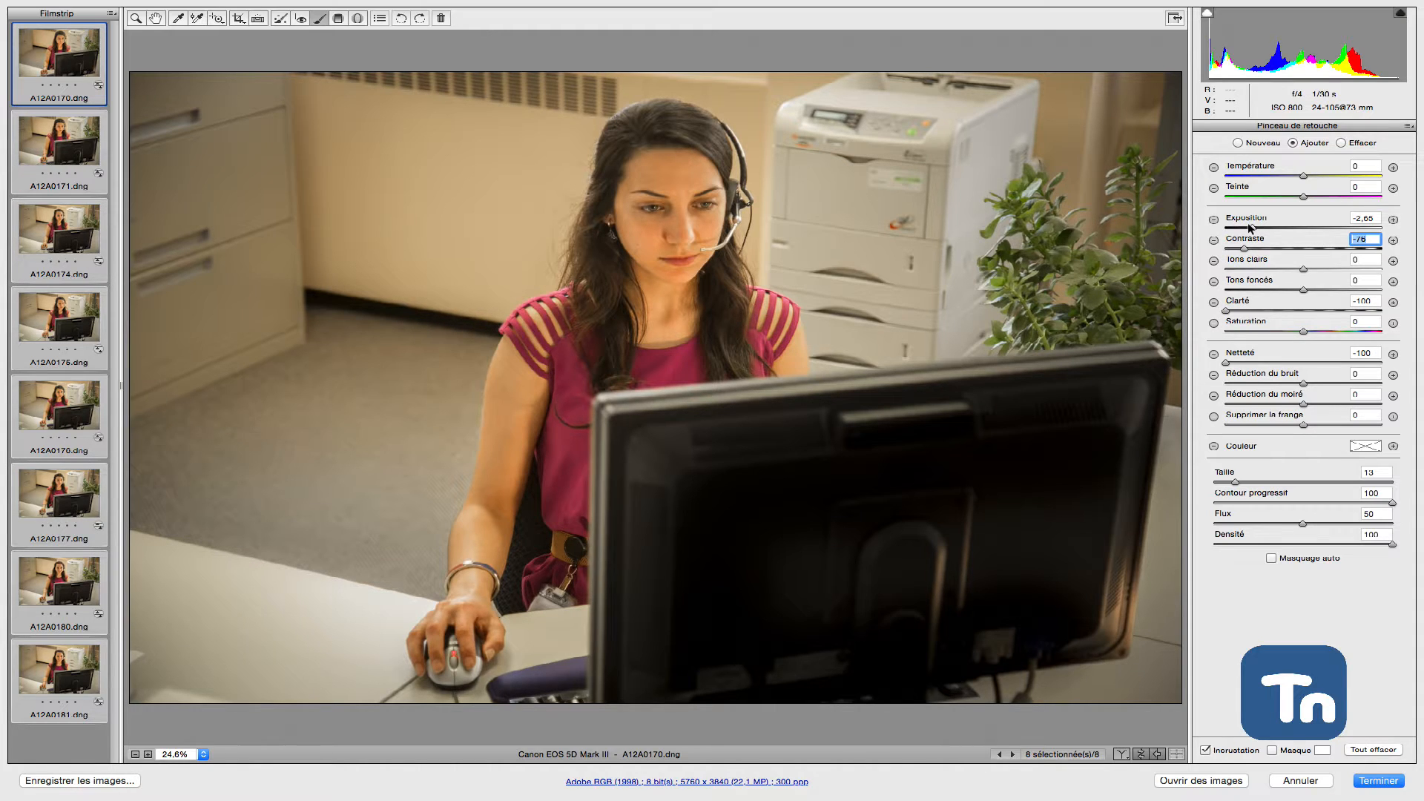
pyautogui.moveTo(1251, 227); pyautogui.dragTo(1306, 228)
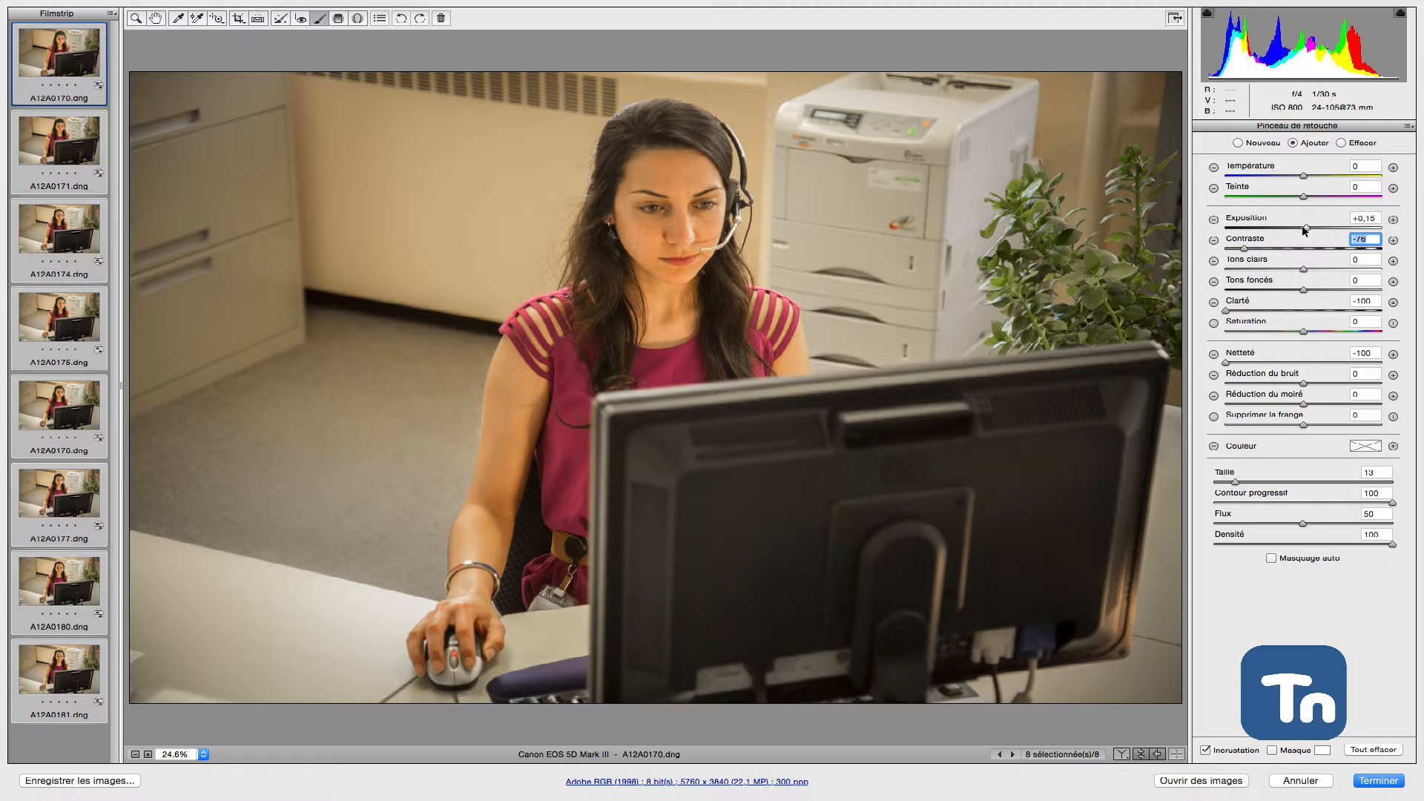
pyautogui.click(1289, 310)
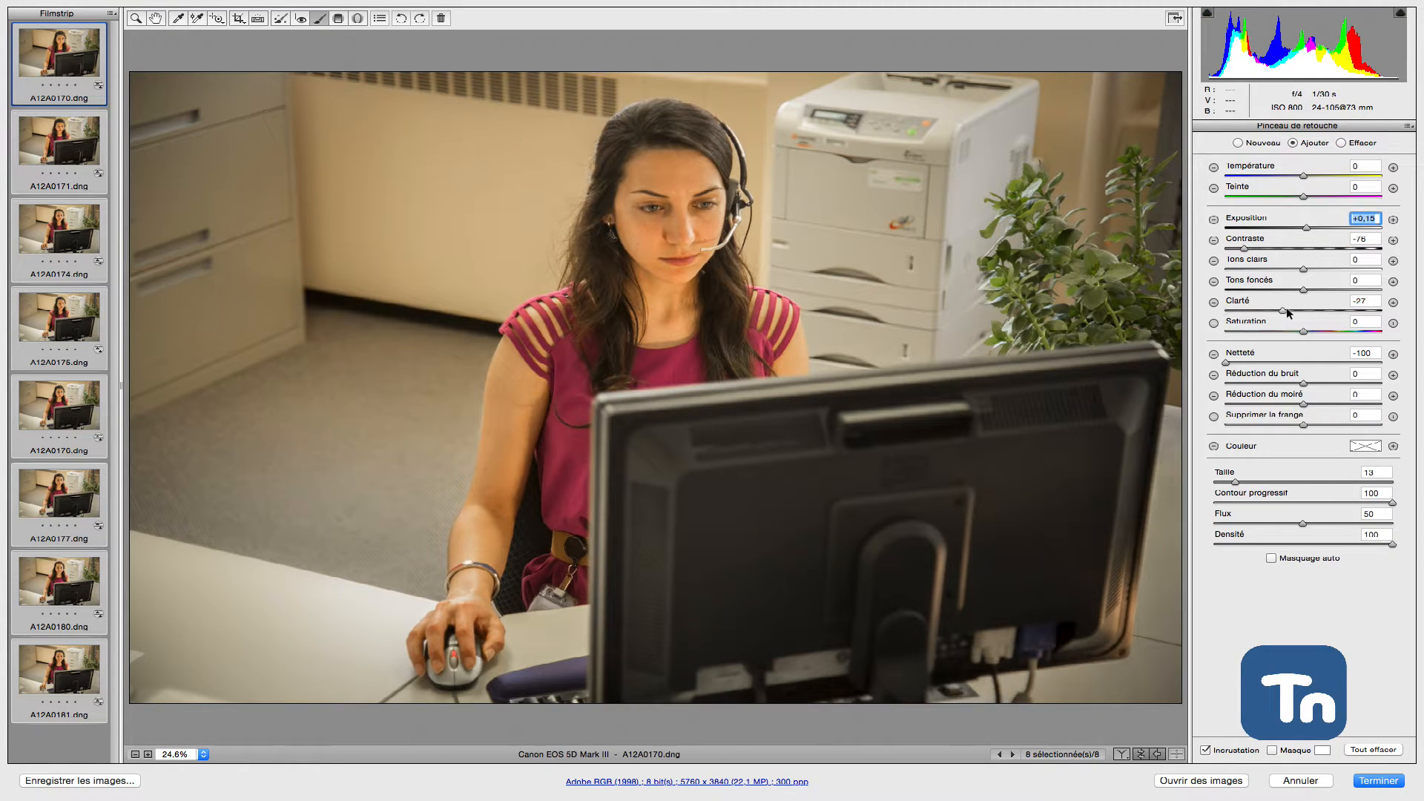
pyautogui.moveTo(1271, 309); pyautogui.dragTo(1307, 310)
pyautogui.moveTo(1294, 362); pyautogui.dragTo(1225, 361)
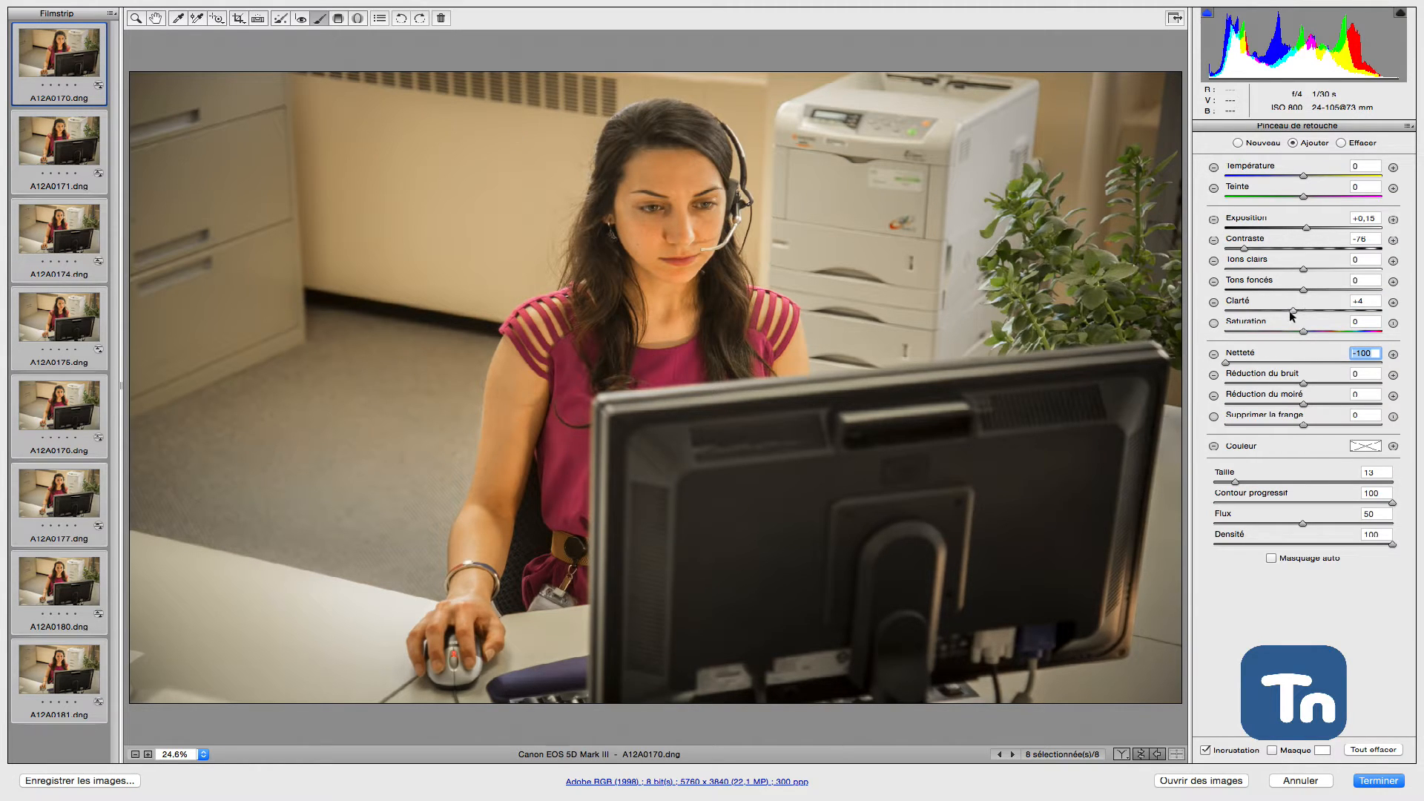
pyautogui.moveTo(1304, 310); pyautogui.dragTo(1236, 301)
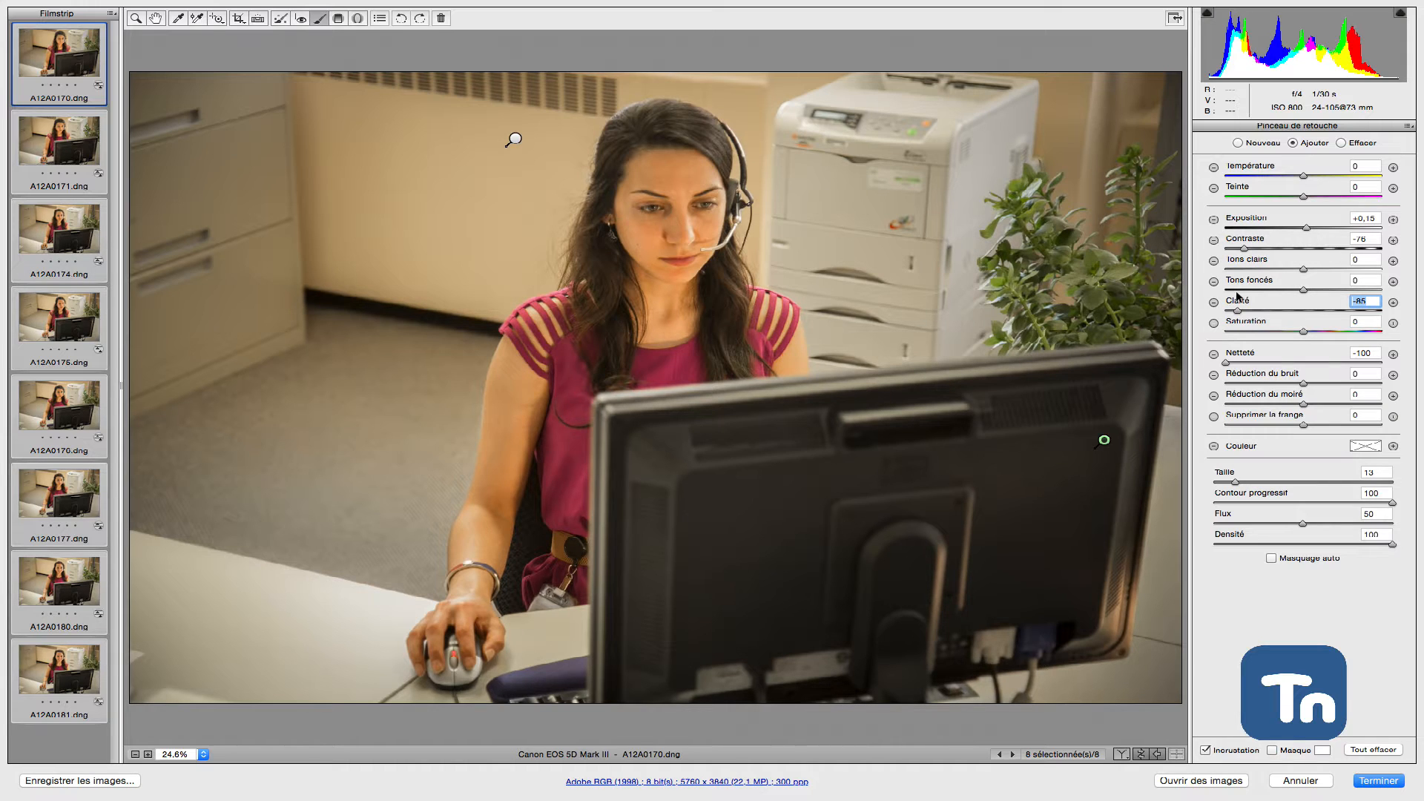
# Show the monitor adjustment's mask and paint over the rest of the monitor, including its edges.
pyautogui.click(1273, 751)
pyautogui.moveTo(1134, 428)
pyautogui.mouseDown()
pyautogui.moveTo(1081, 530)
pyautogui.moveTo(1097, 545)
pyautogui.moveTo(757, 578)
pyautogui.mouseUp()
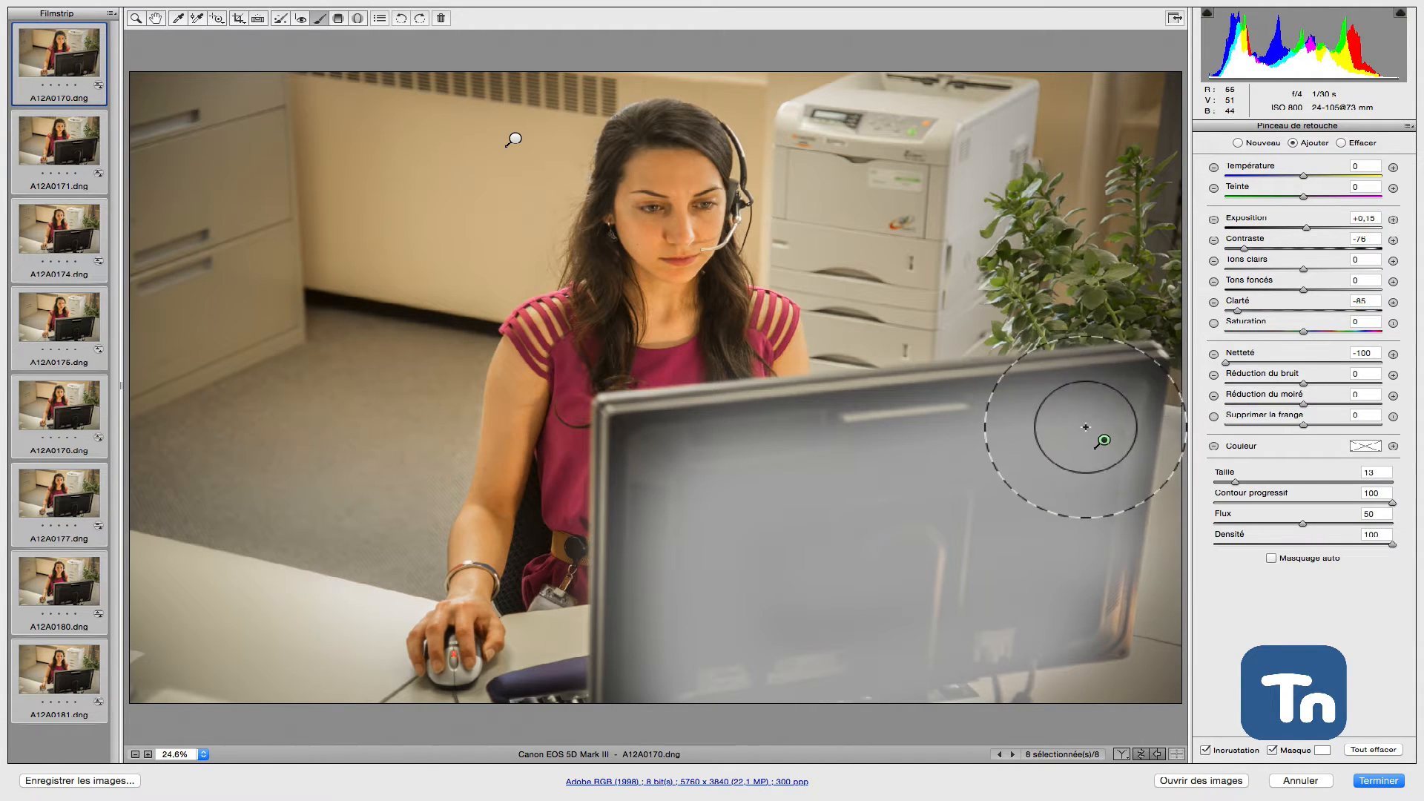
pyautogui.moveTo(1091, 422)
pyautogui.mouseDown()
pyautogui.moveTo(663, 469)
pyautogui.moveTo(681, 763)
pyautogui.moveTo(934, 722)
pyautogui.moveTo(1148, 649)
pyautogui.mouseUp()
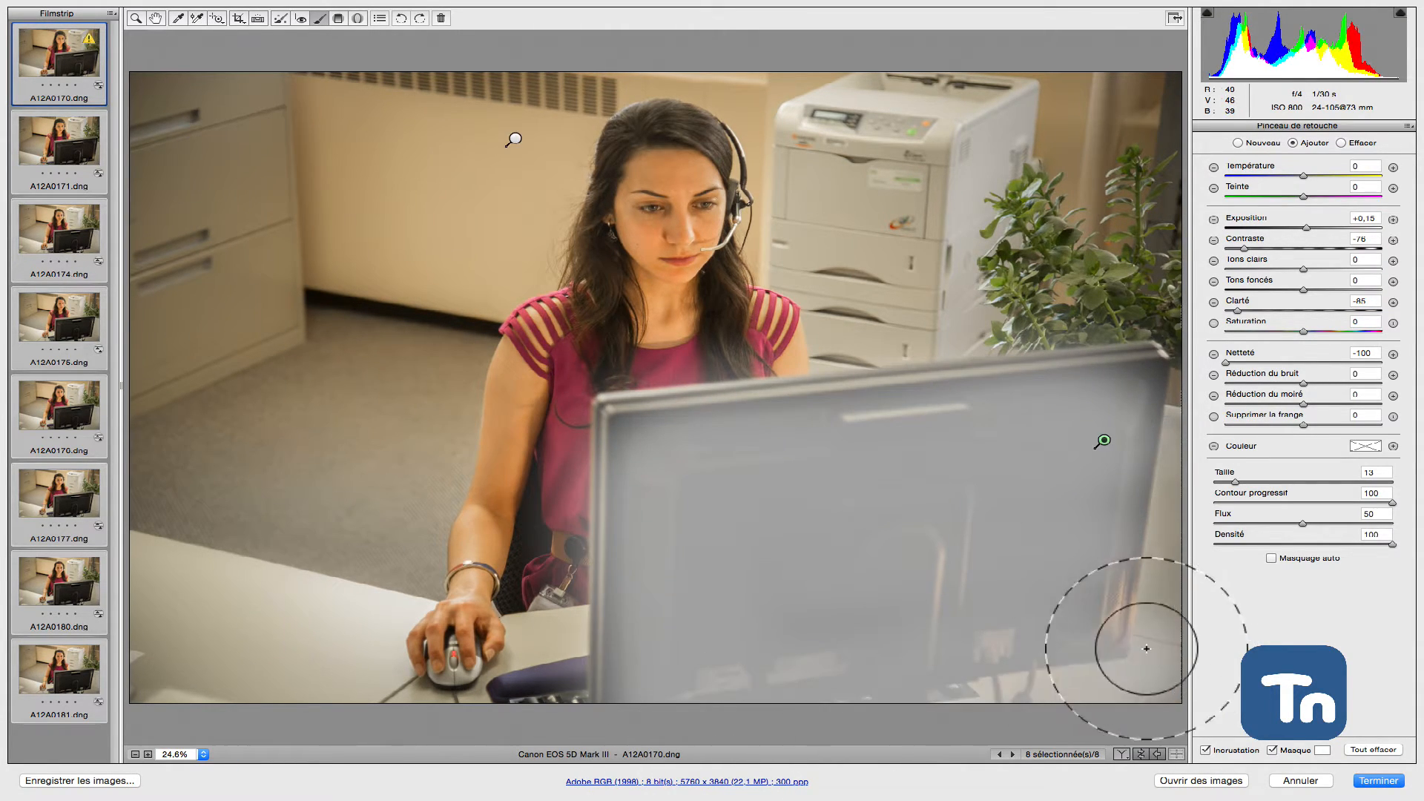
# Set up the eraser for the monitor mask with size 13 and feather 8.
pyautogui.click(1342, 143)
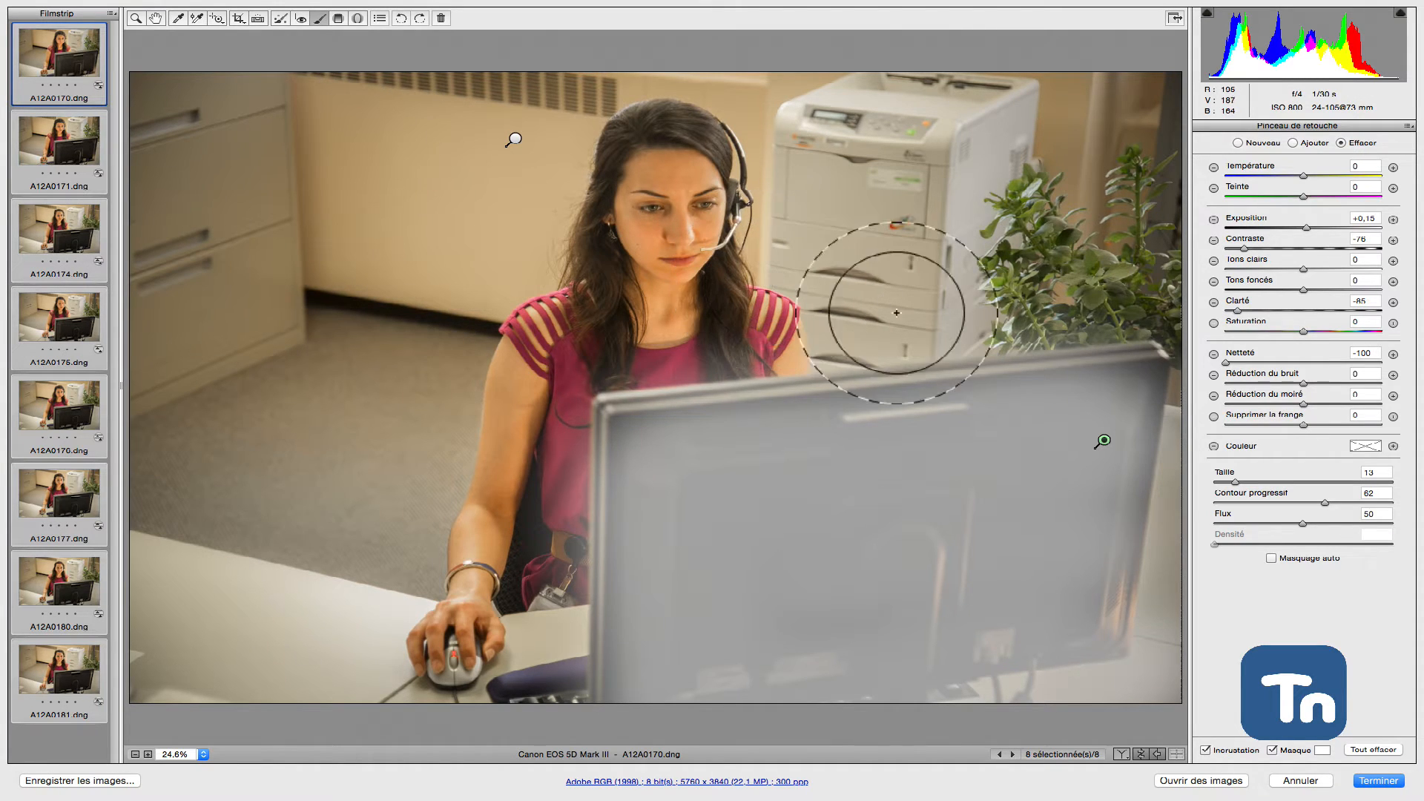
pyautogui.click(1237, 504)
pyautogui.moveTo(1233, 505); pyautogui.dragTo(1227, 505)
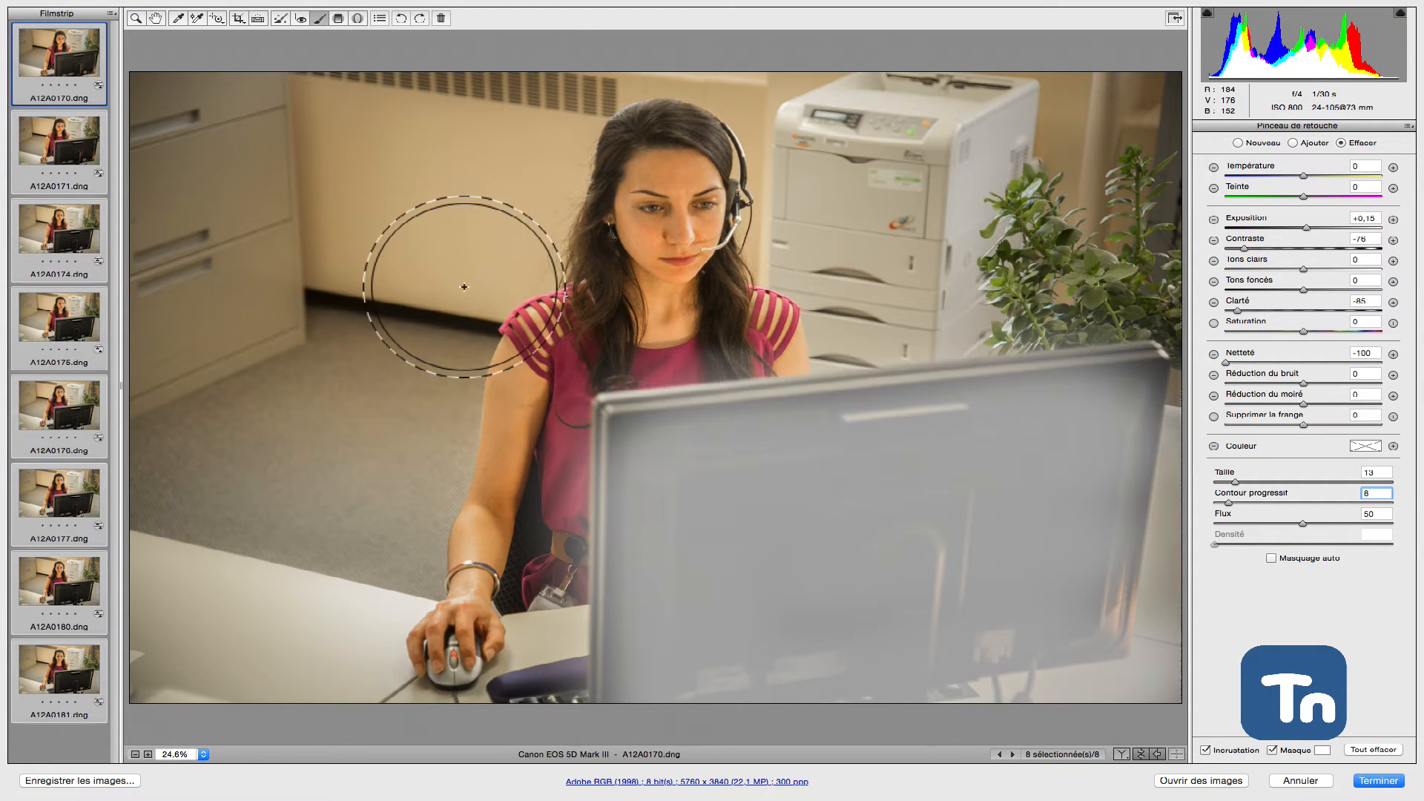
pyautogui.moveTo(474, 291)
pyautogui.mouseDown()
pyautogui.moveTo(808, 270)
pyautogui.moveTo(461, 324)
pyautogui.moveTo(455, 636)
pyautogui.moveTo(480, 366)
pyautogui.moveTo(458, 345)
pyautogui.mouseUp()
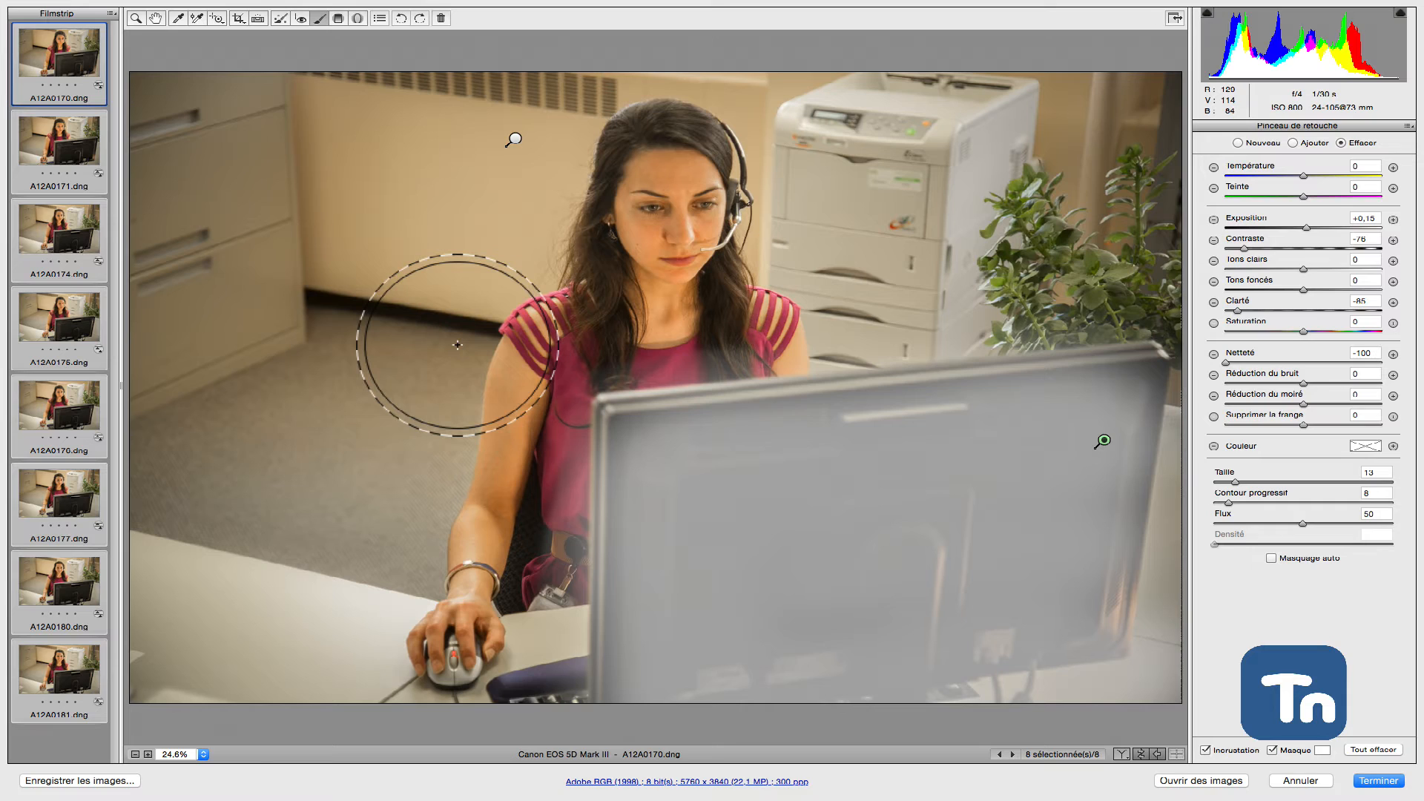